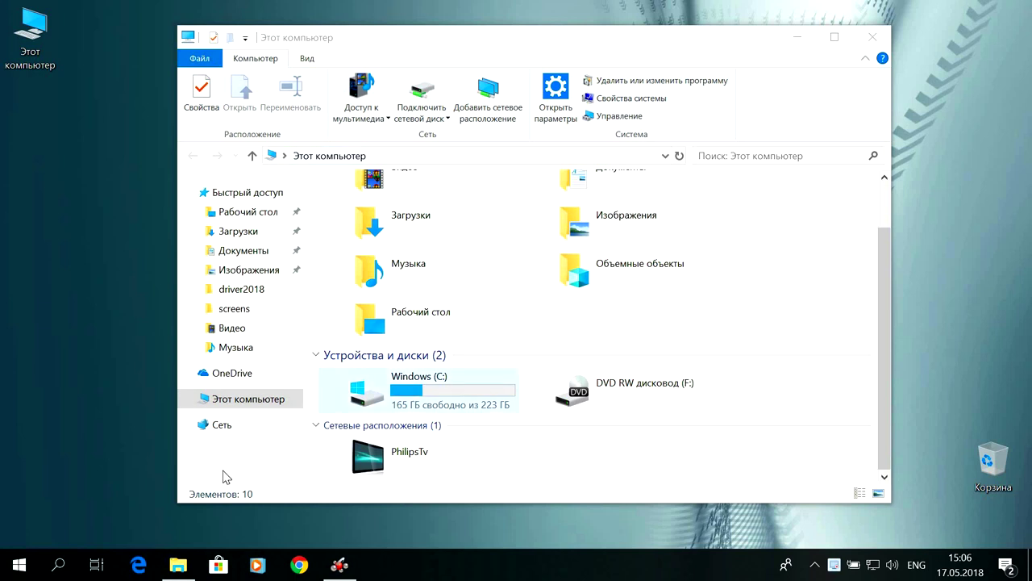
Open Computer Management (Управление компьютером) from the Windows administrative tools.
left_click(30, 575)
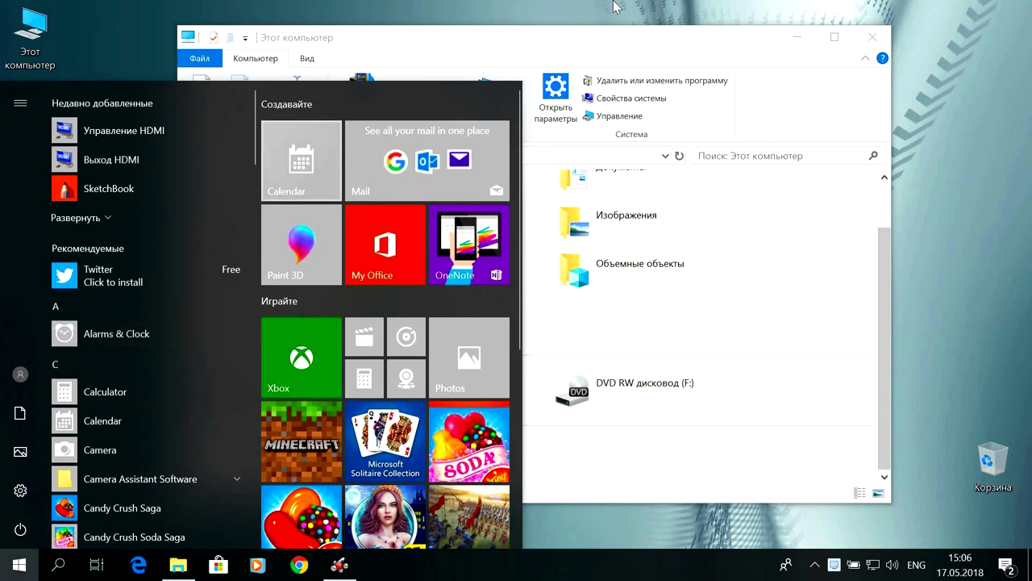
left_click(630, 42)
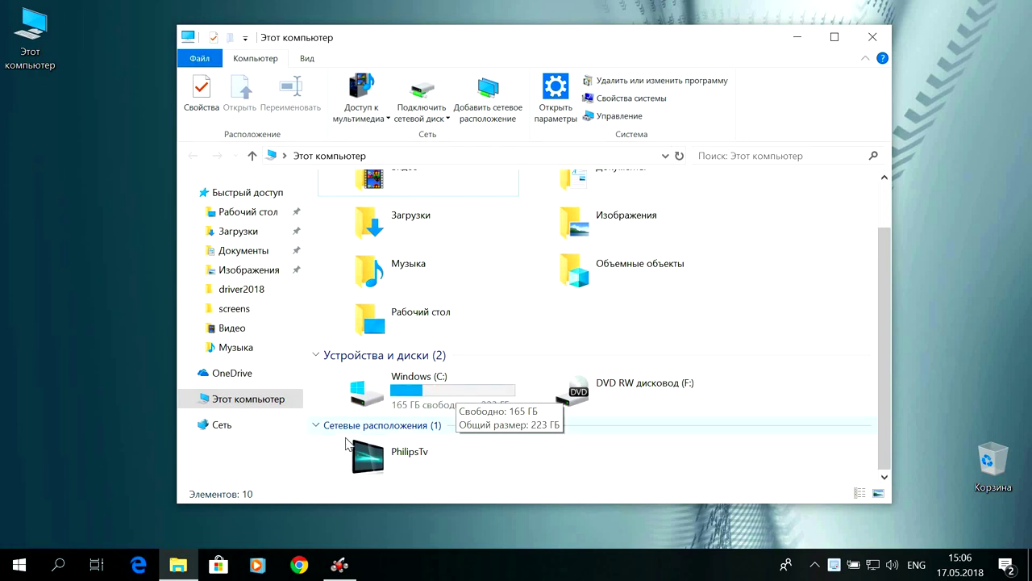
left_click(19, 564)
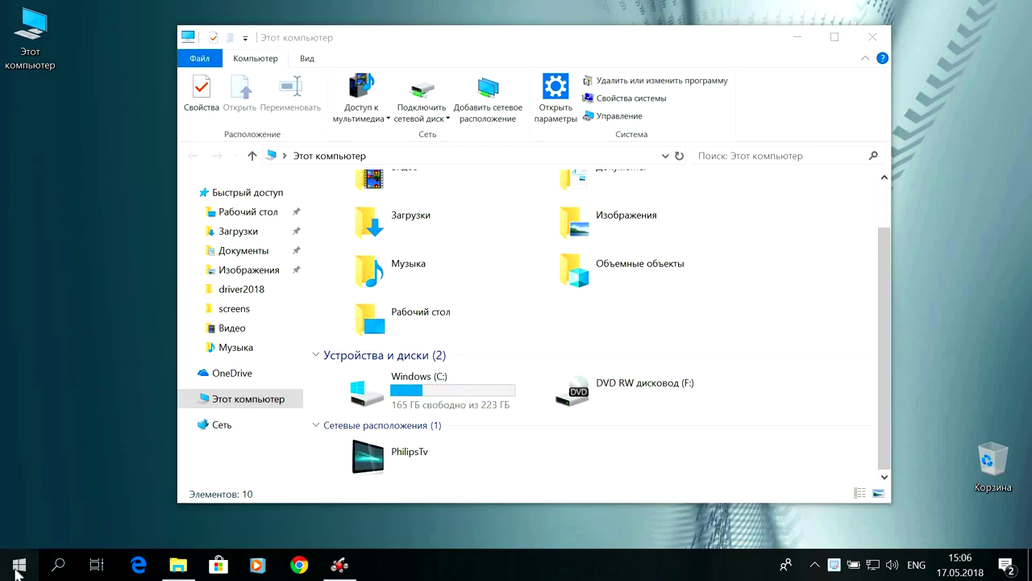
scroll(150, 359, "down", 15)
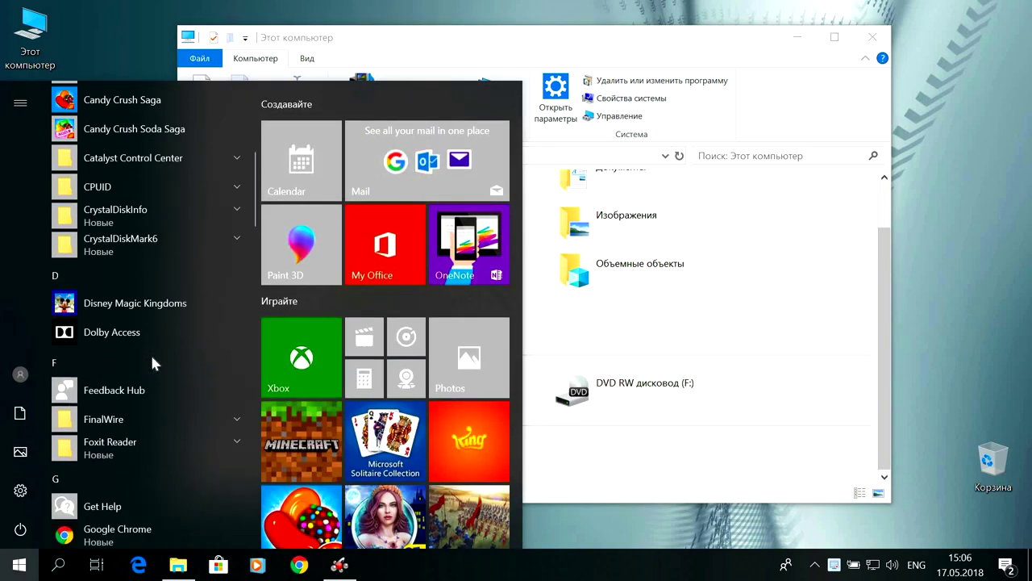
scroll(153, 363, "down", 10)
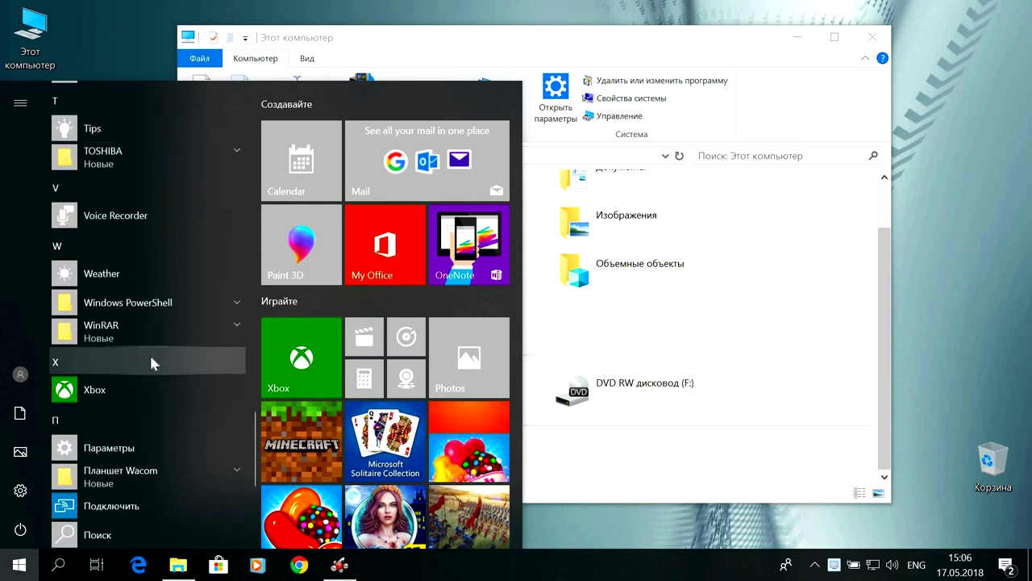
scroll(150, 359, "up", 4)
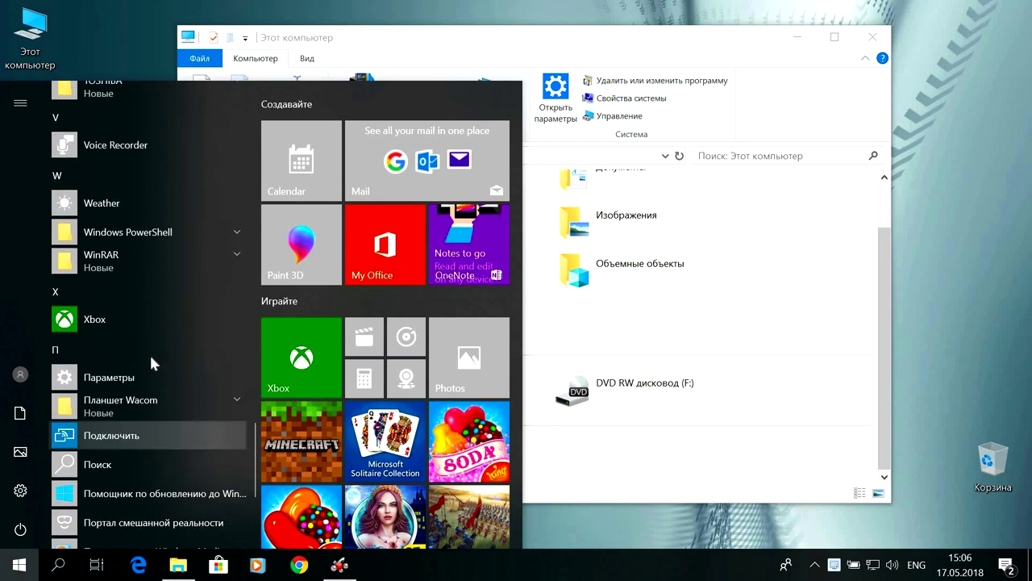
scroll(151, 363, "down", 5)
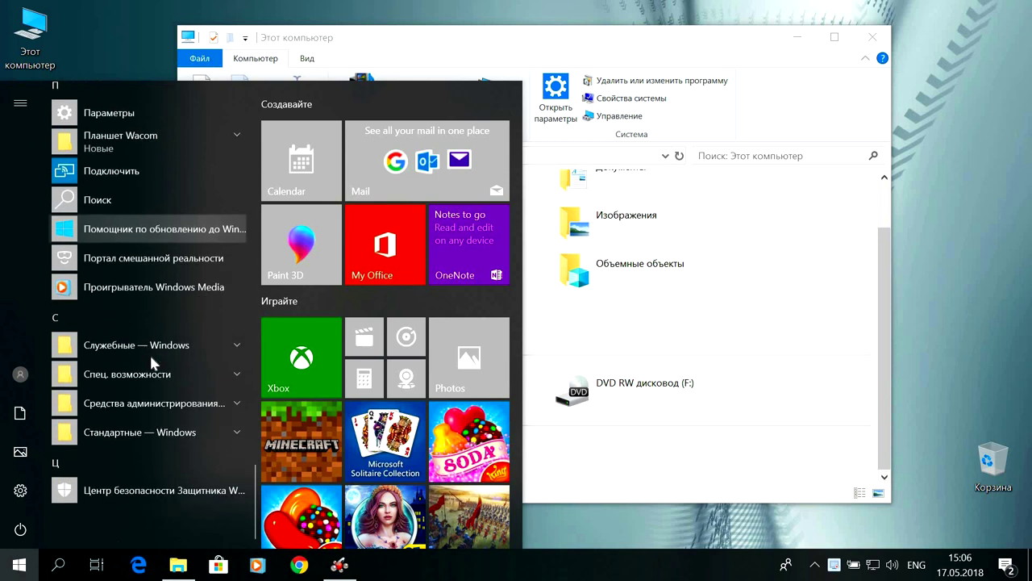
left_click(161, 402)
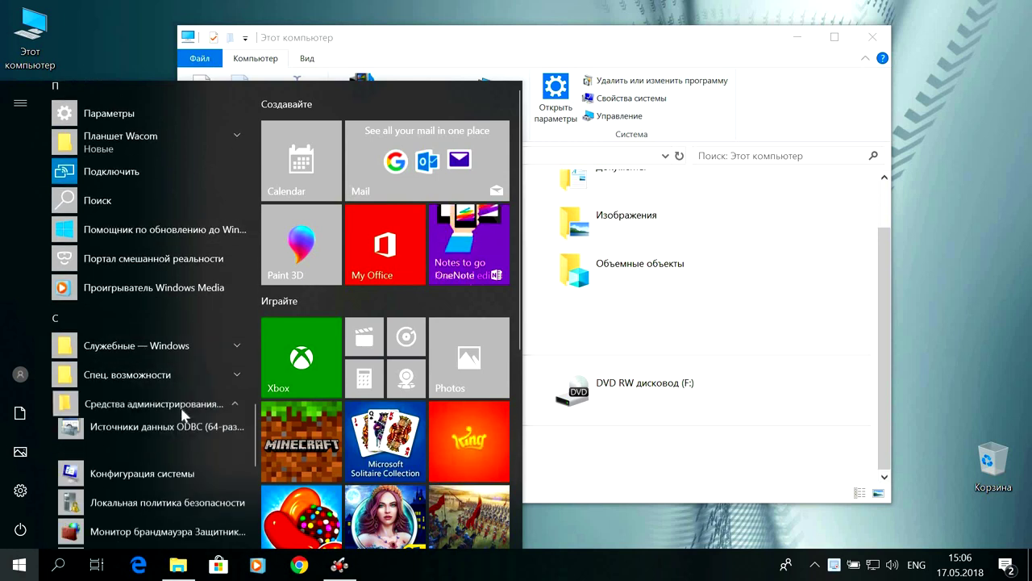
scroll(167, 399, "down", 5)
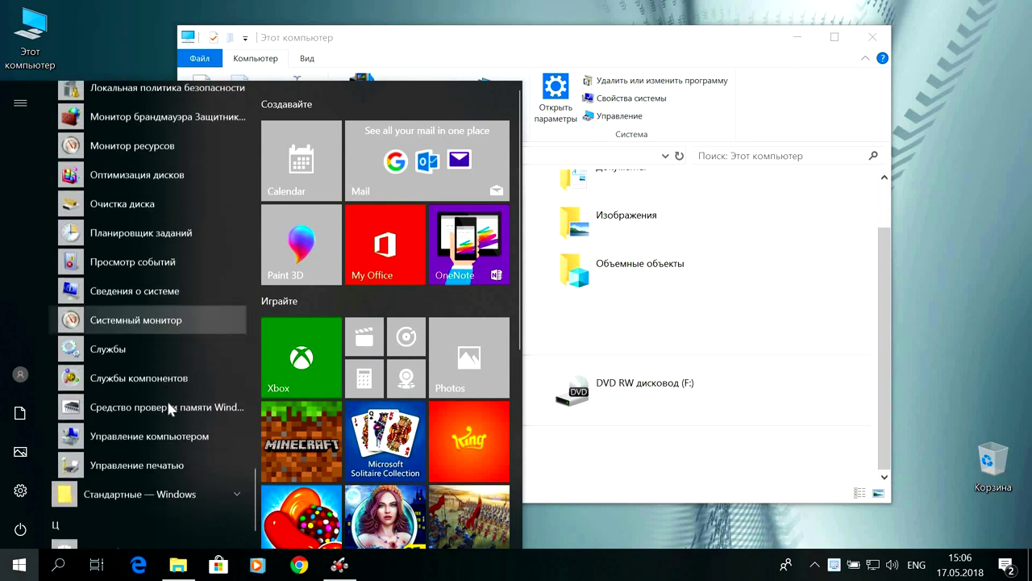
left_click(142, 435)
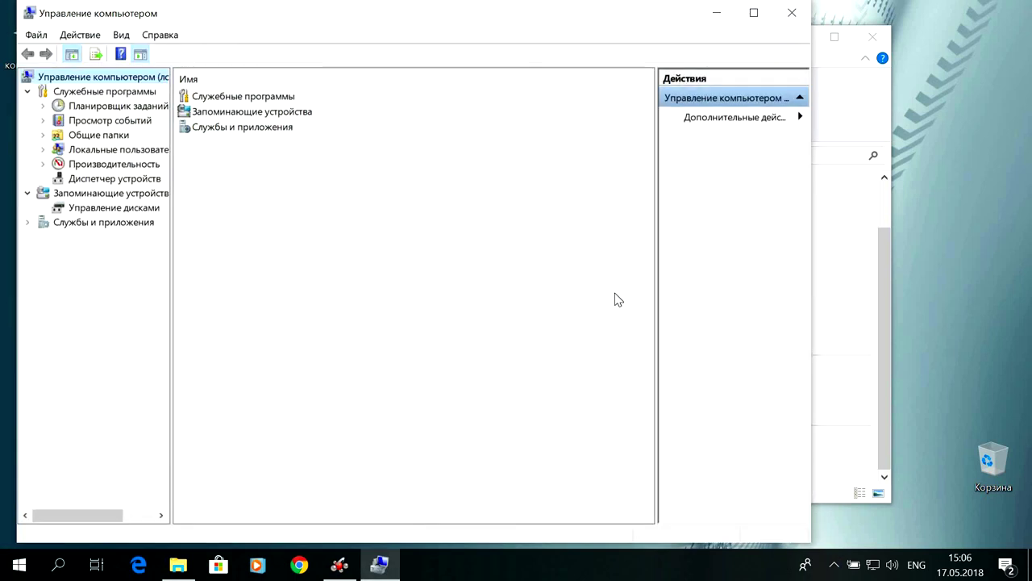
Open Disk Management and initialize Disk 1 with the MBR partition style.
left_click(107, 210)
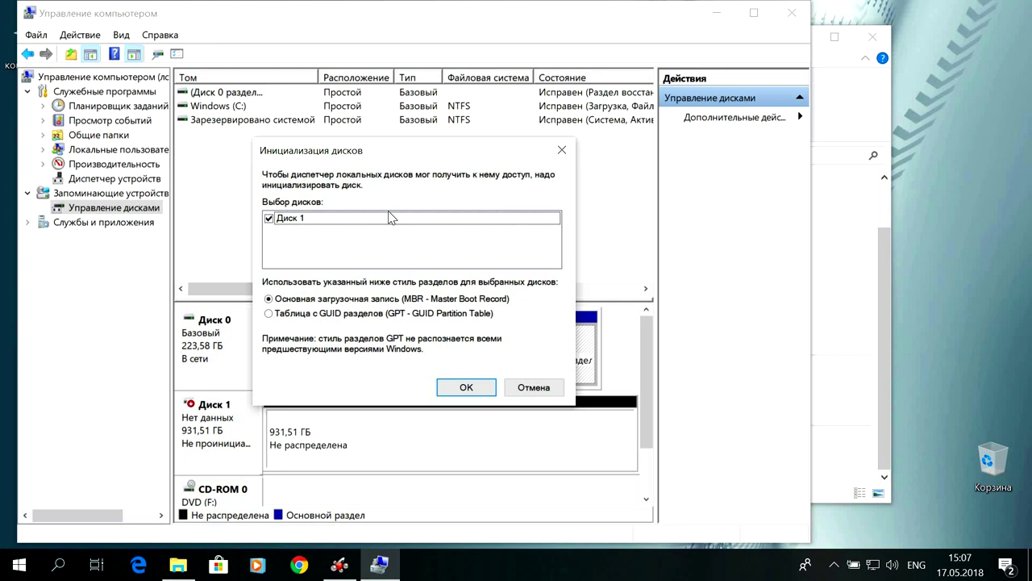
left_click(467, 390)
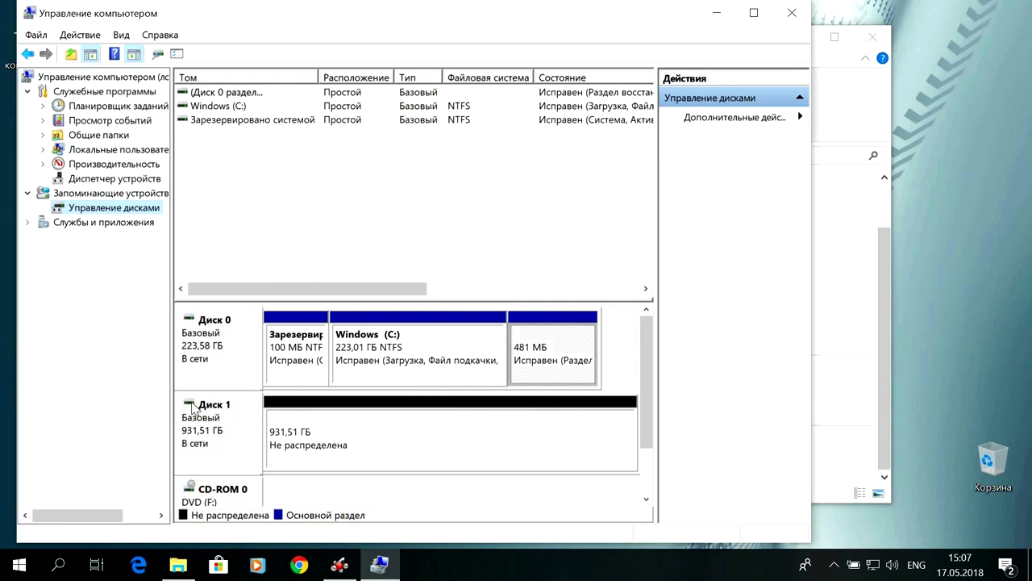
Start a new simple volume in Disk 1's unallocated space, sized 400000 MB with drive letter D.
right_click(369, 444)
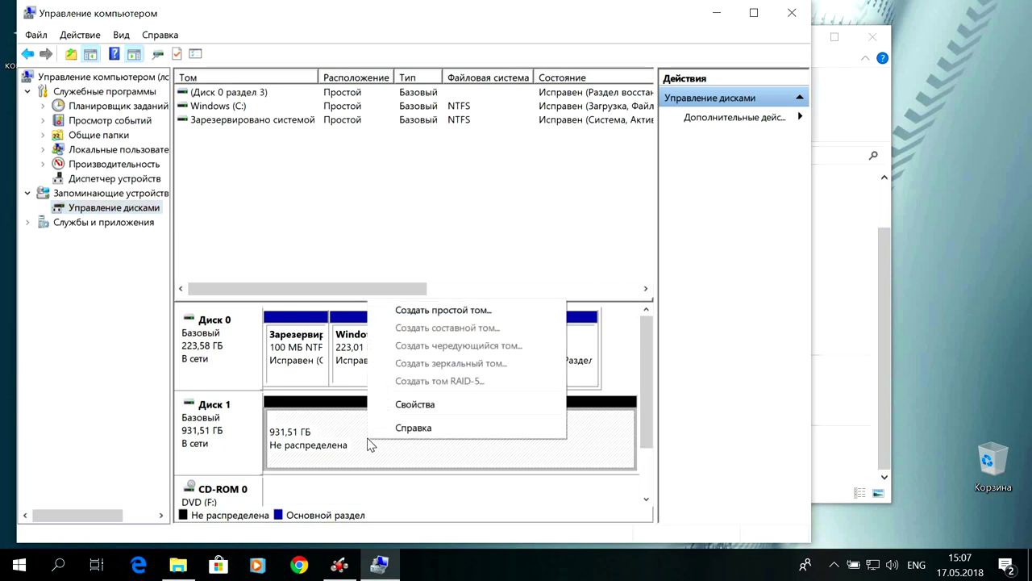
left_click(429, 312)
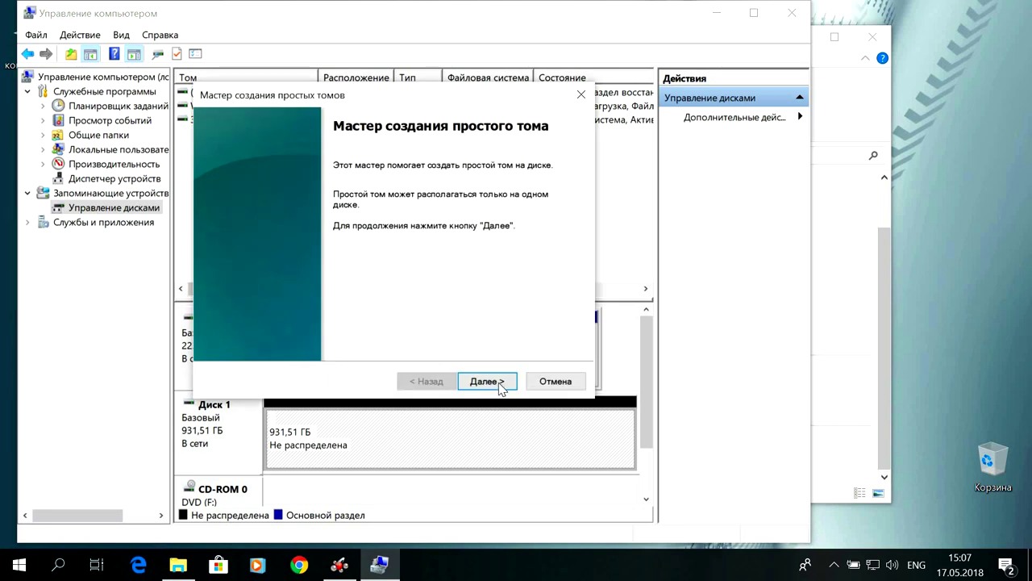
left_click(486, 381)
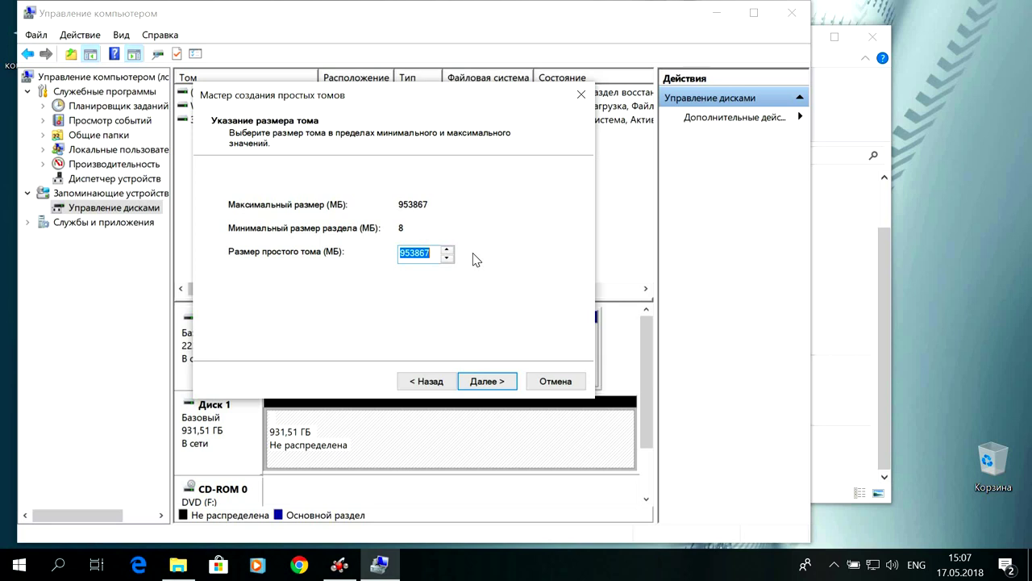
type("400000")
left_click(488, 382)
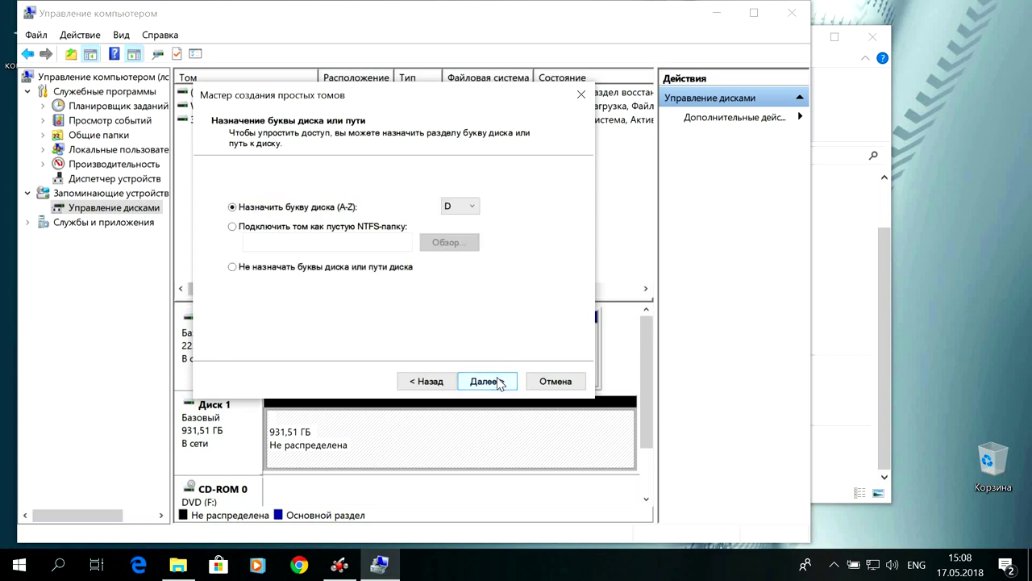
left_click(488, 381)
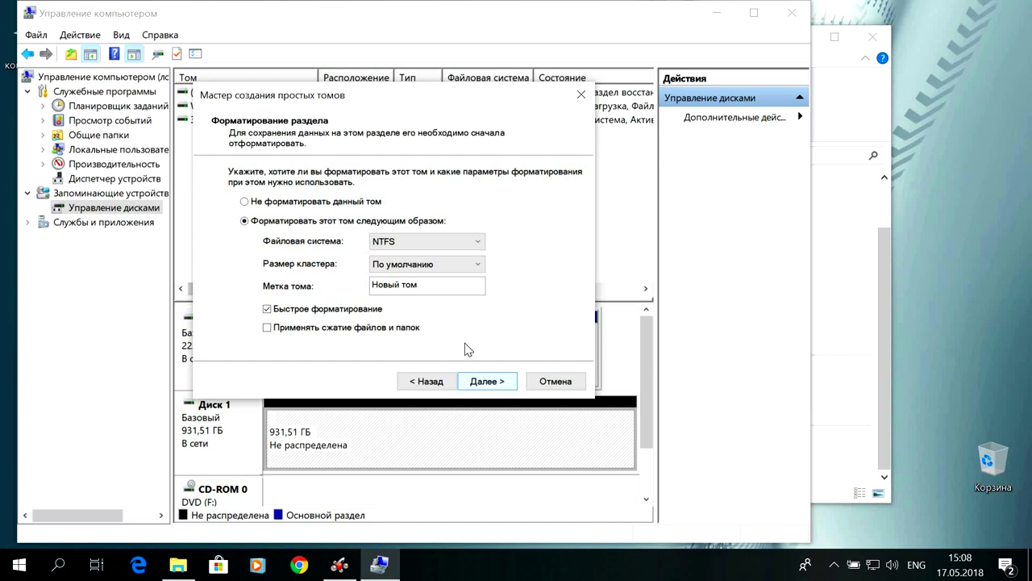
Label the volume My work and finish creating it with NTFS, default cluster size and quick formatting.
left_click(436, 293)
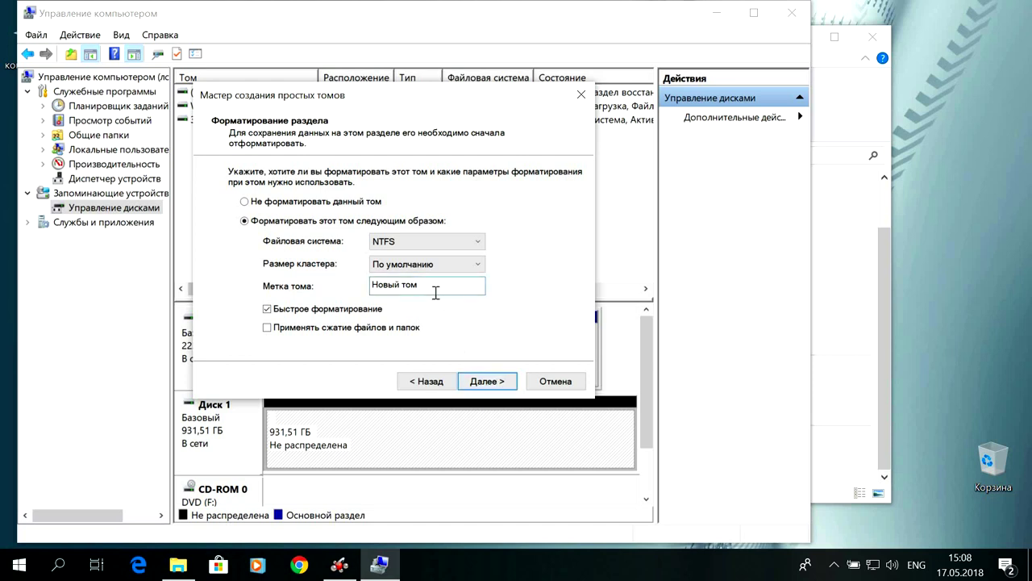
key("BackSpace")
key("BackSpace")
key("BackSpace")
key("BackSpace")
key("BackSpace")
key("BackSpace")
key("BackSpace")
key("BackSpace")
key("BackSpace")
type("My work")
left_click(501, 382)
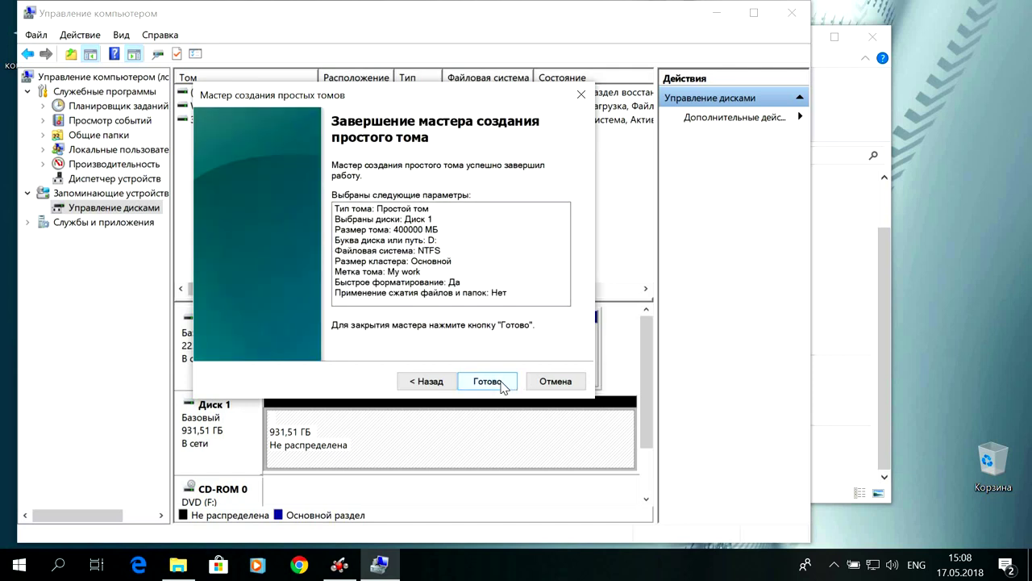
left_click(487, 382)
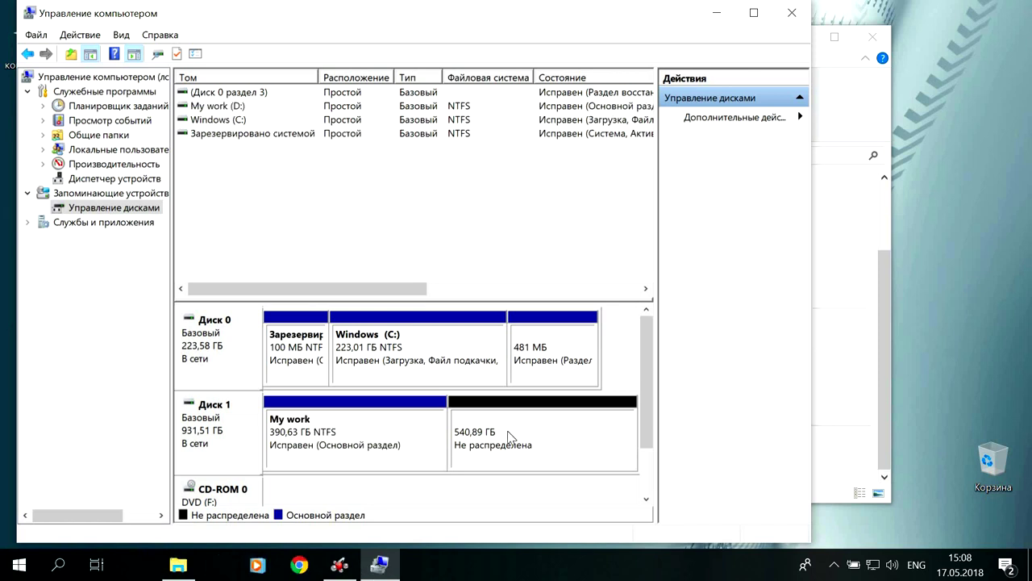
Start a second simple volume in Disk 1's remaining unallocated space, using the full 553866 MB and drive letter E.
right_click(509, 436)
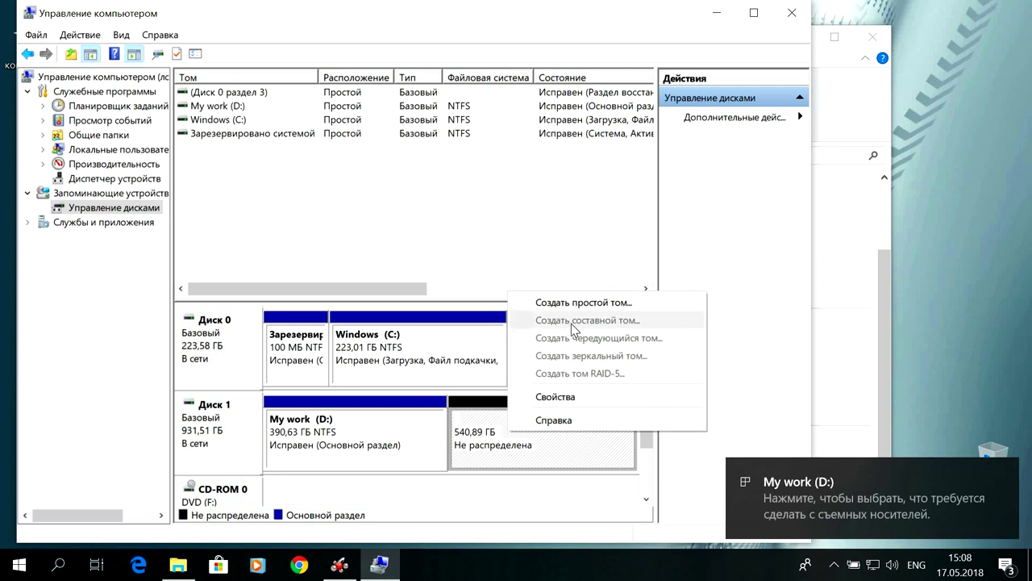
left_click(585, 305)
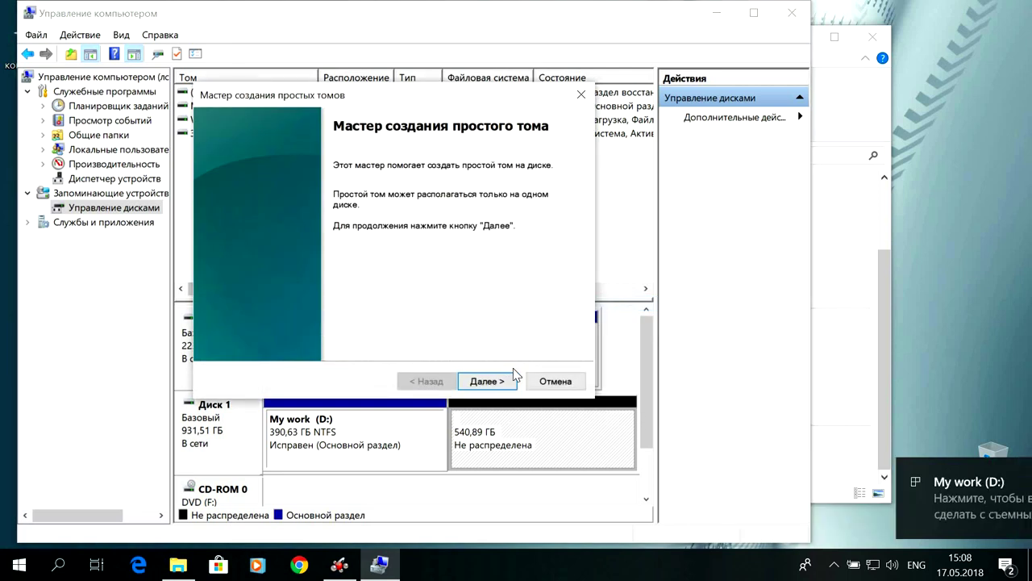
left_click(487, 380)
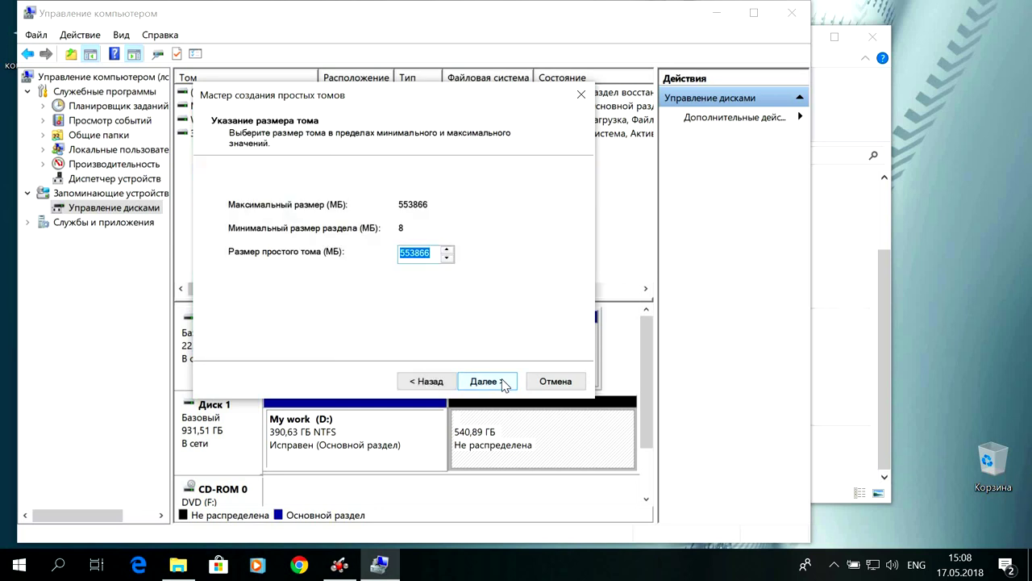
left_click(487, 381)
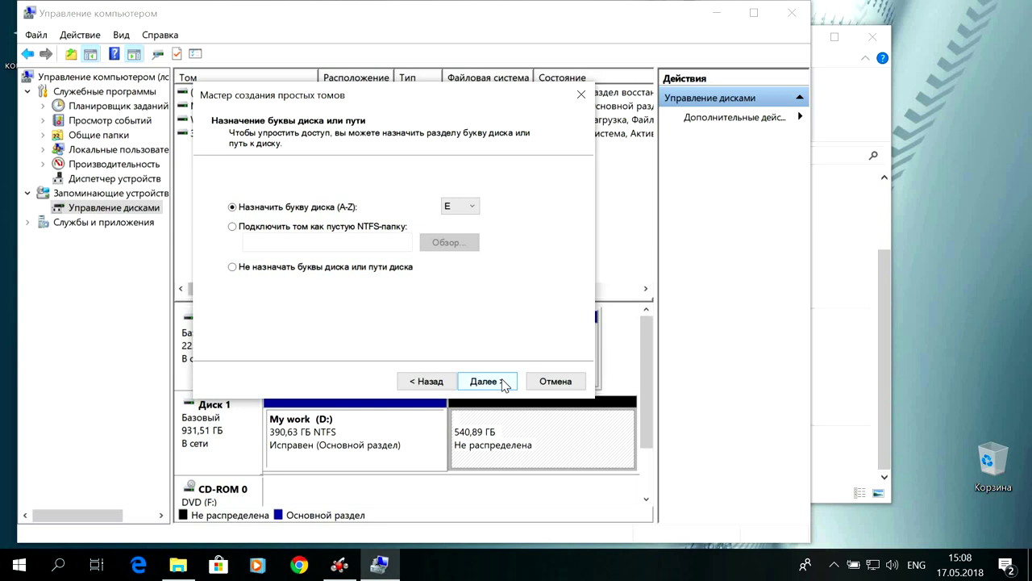
left_click(501, 383)
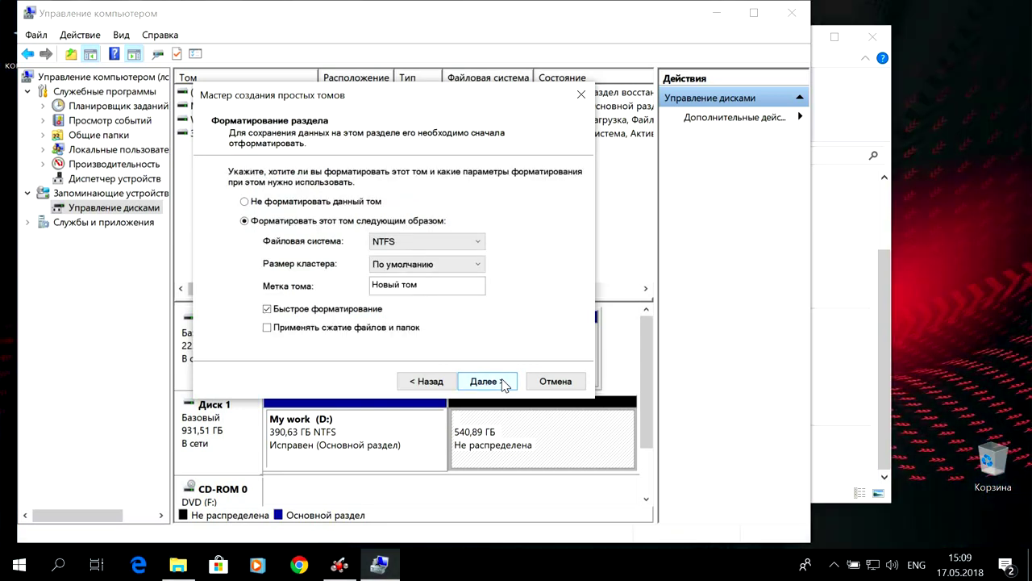
Label the second volume My hobby, create it with quick NTFS formatting, and close Computer Management.
left_click(440, 287)
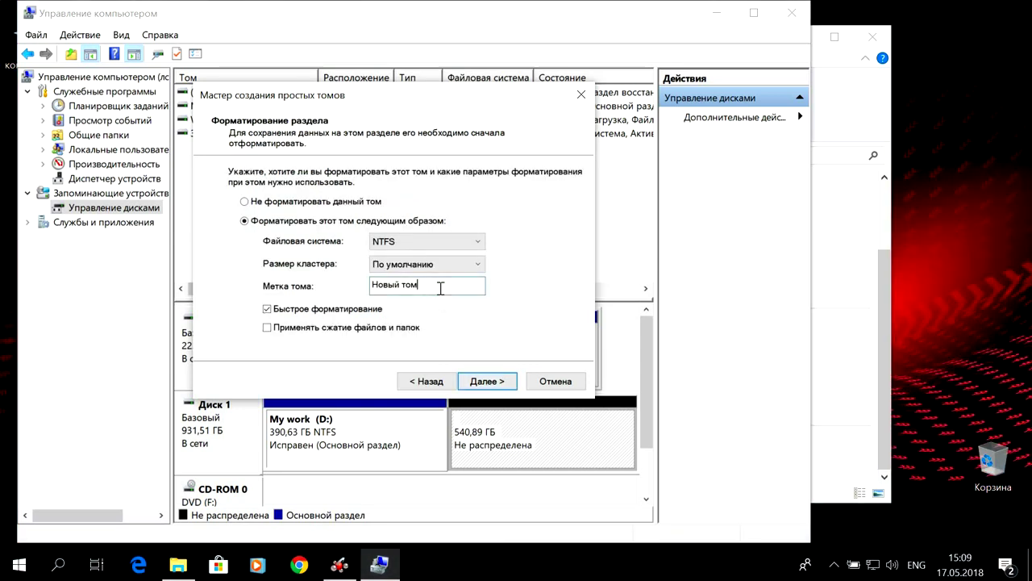
key("BackSpace")
key("BackSpace")
key("BackSpace")
key("BackSpace")
key("BackSpace")
key("BackSpace")
key("BackSpace")
key("BackSpace")
key("BackSpace")
type("My hobby")
left_click(488, 381)
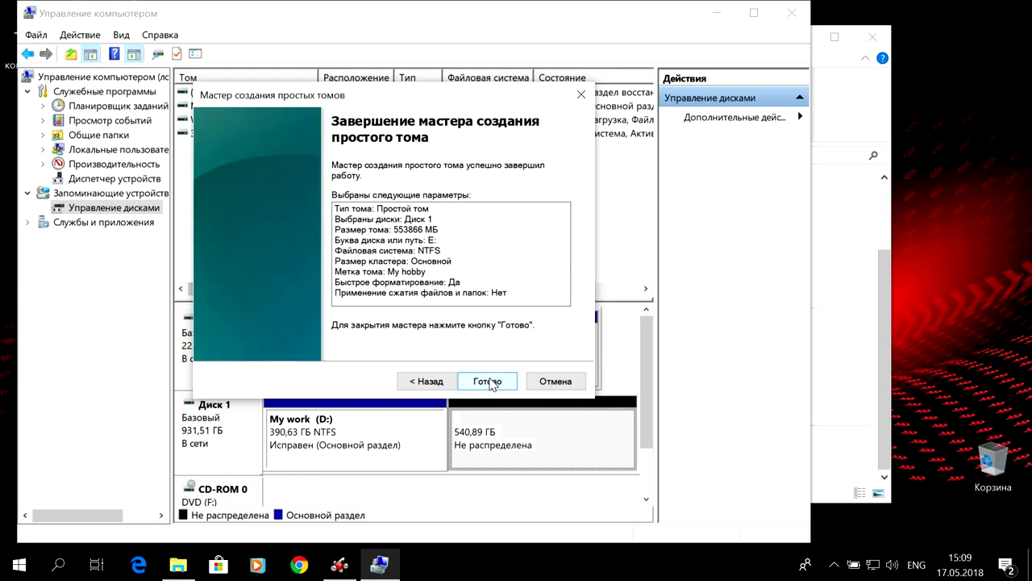
left_click(488, 381)
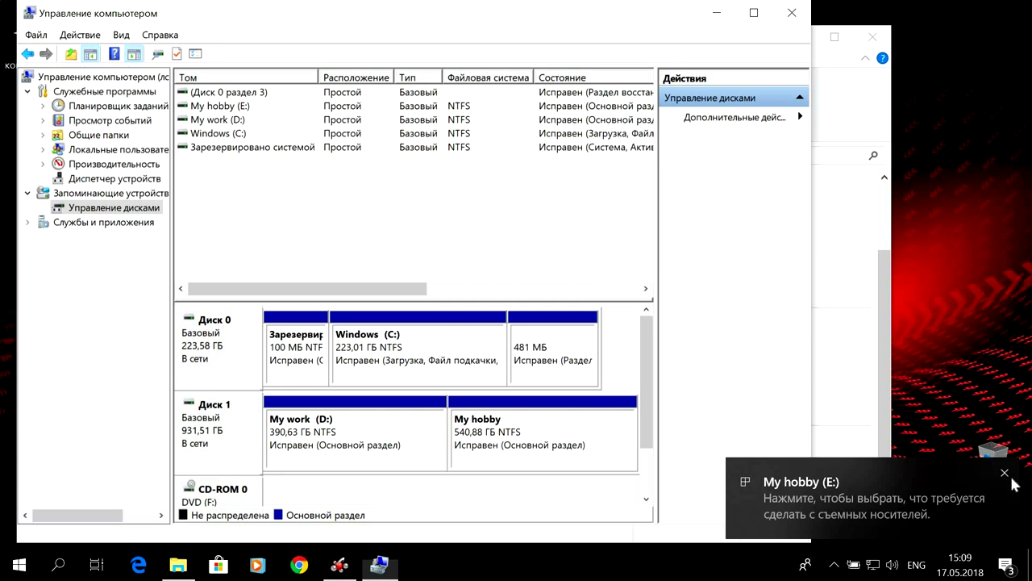
left_click(1009, 474)
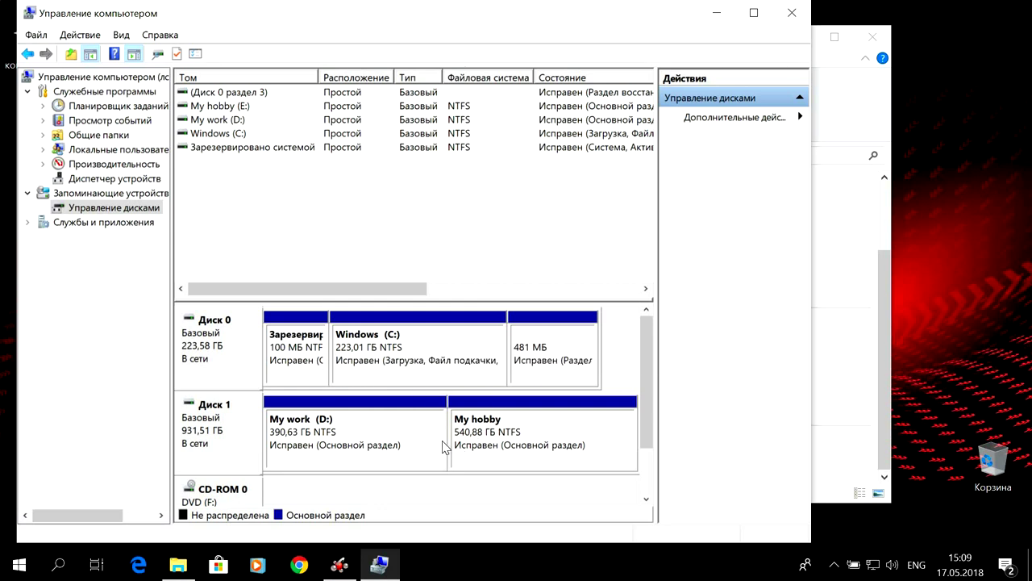
left_click(804, 15)
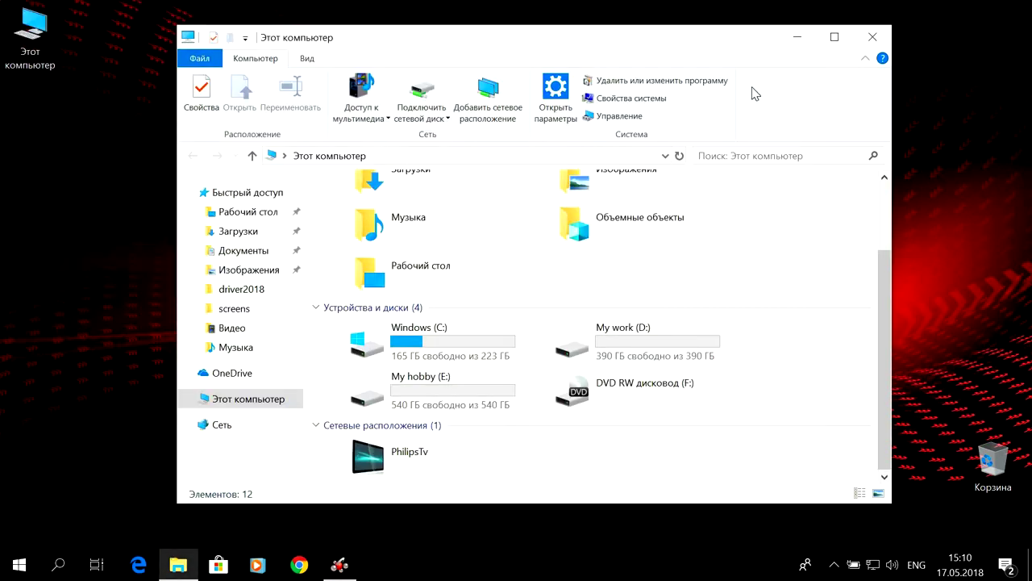
Examine the contents of the My work (D:) and My hobby (E:) drives in File Explorer, then leave the drive folder.
left_click(593, 346)
double_click(593, 346)
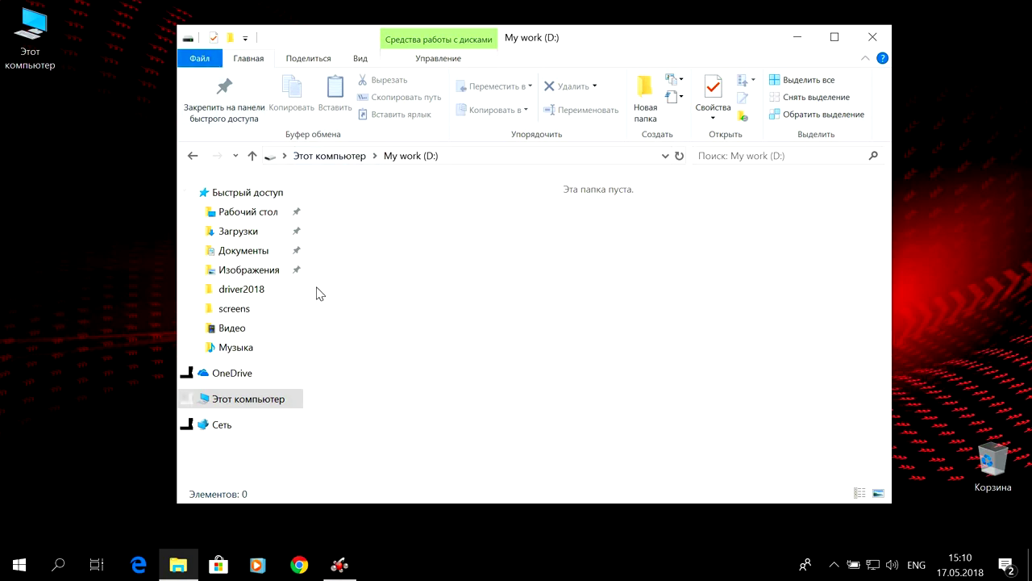
left_click(337, 156)
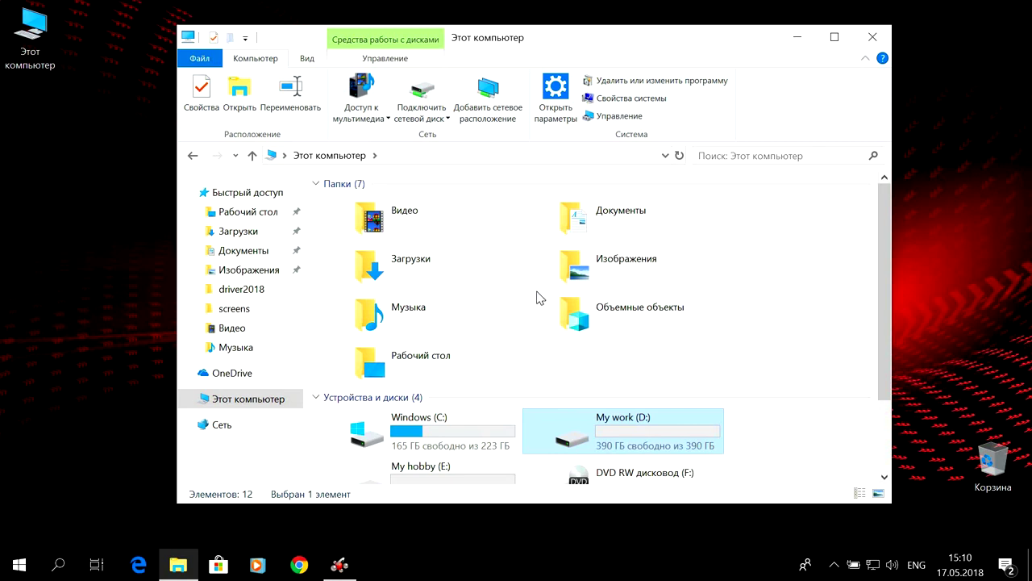
scroll(516, 338, "down", 2)
double_click(463, 390)
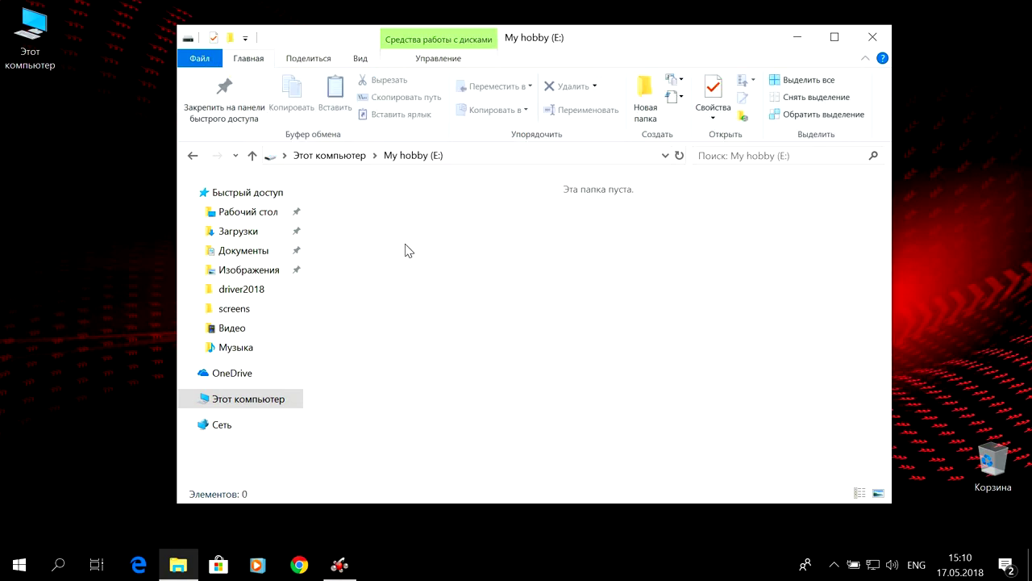
left_click(252, 155)
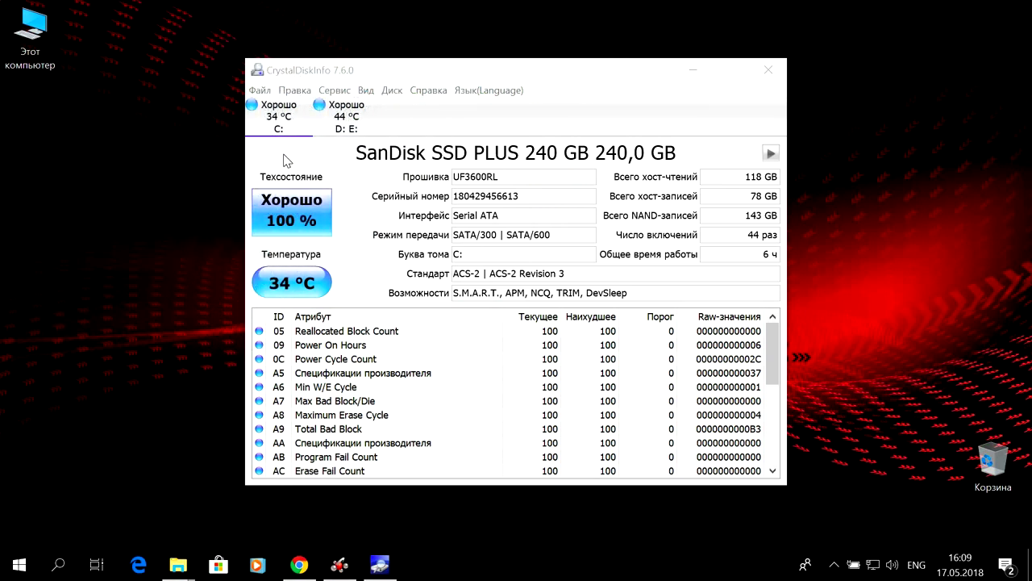
Switch to CrystalDiskInfo to examine the SanDisk SSD's health and transfer mode.
left_click(473, 75)
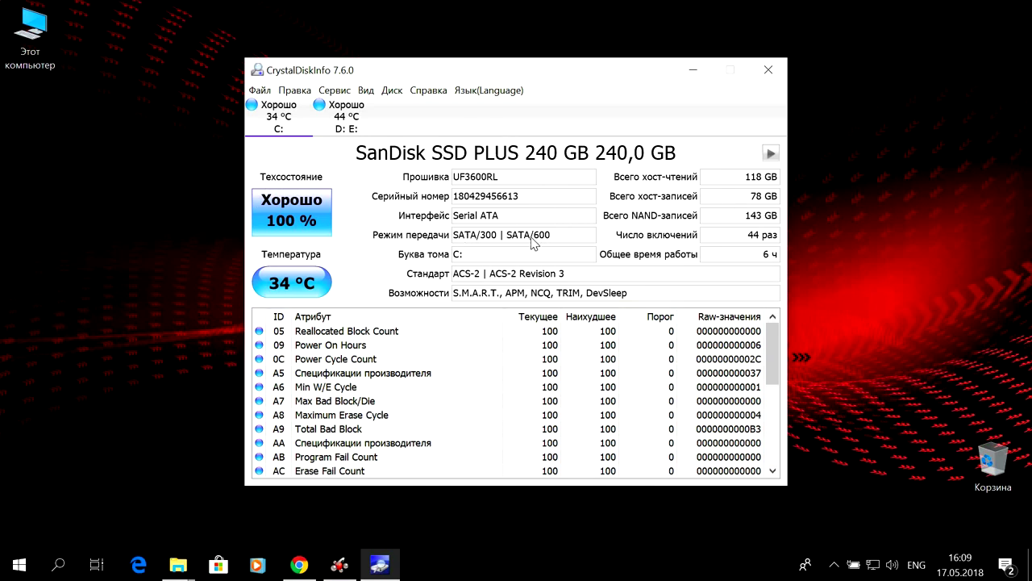
Examine the SanDisk SSD's transfer mode and its list of S.M.A.R.T. attributes.
mouse_move(478, 244)
mouse_move(554, 245)
scroll(726, 363, "down", 5)
scroll(726, 363, "up", 5)
Examine the TOSHIBA MQ01ABD100M drive's S.M.A.R.T. attributes, volume letters and transfer mode.
left_click(327, 127)
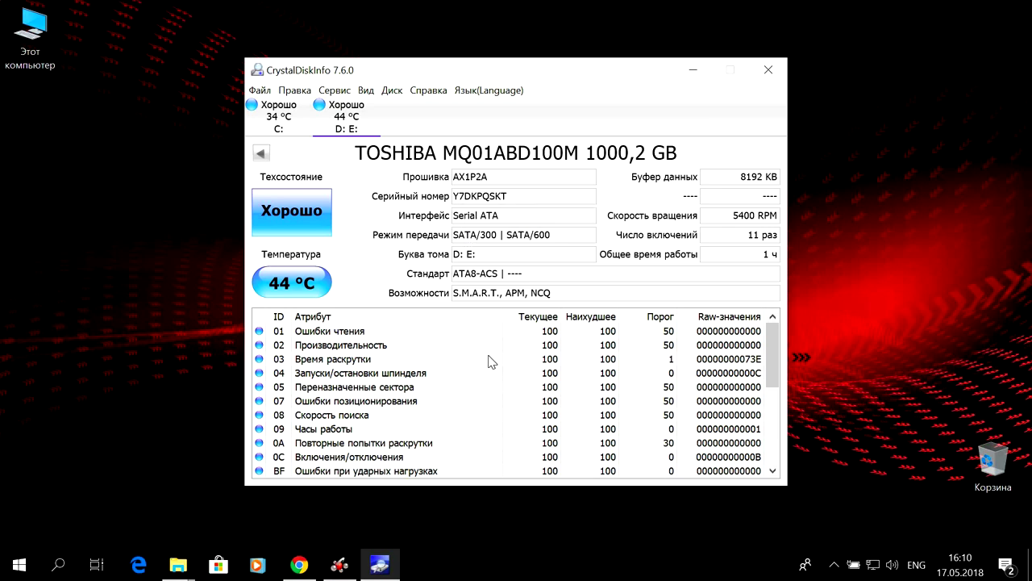
scroll(530, 362, "down", 4)
scroll(531, 362, "up", 4)
mouse_move(525, 256)
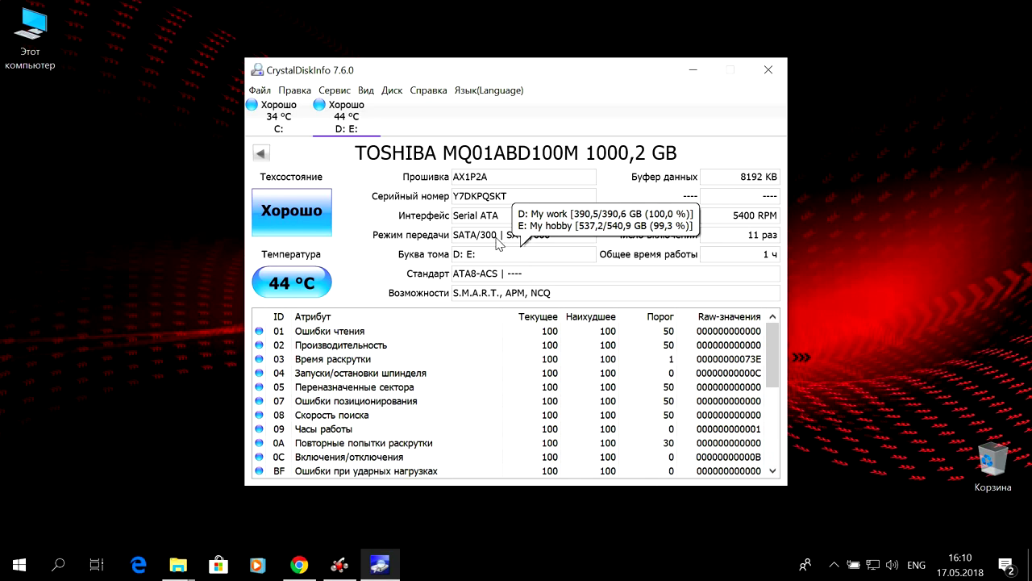
mouse_move(479, 249)
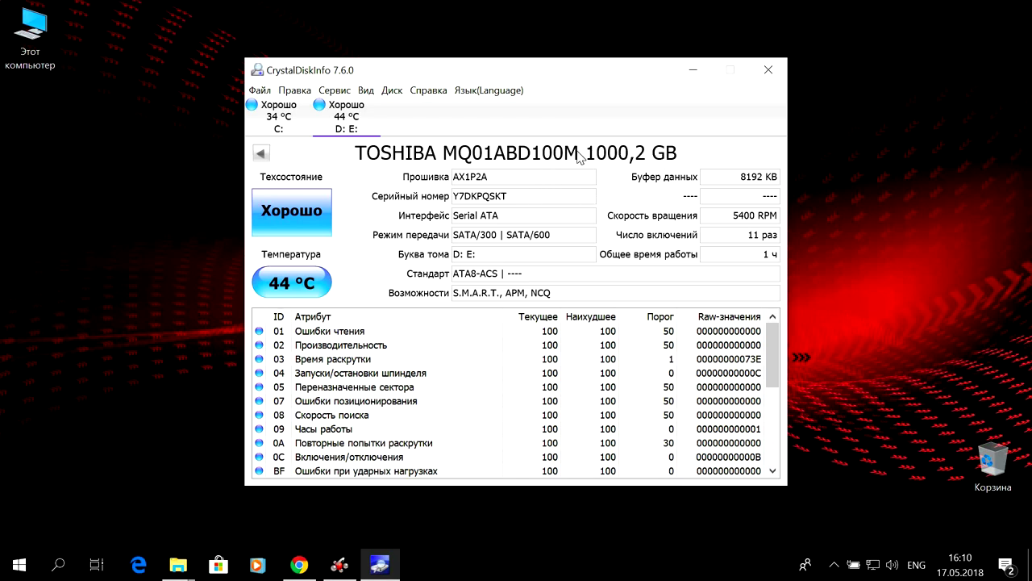
mouse_move(318, 129)
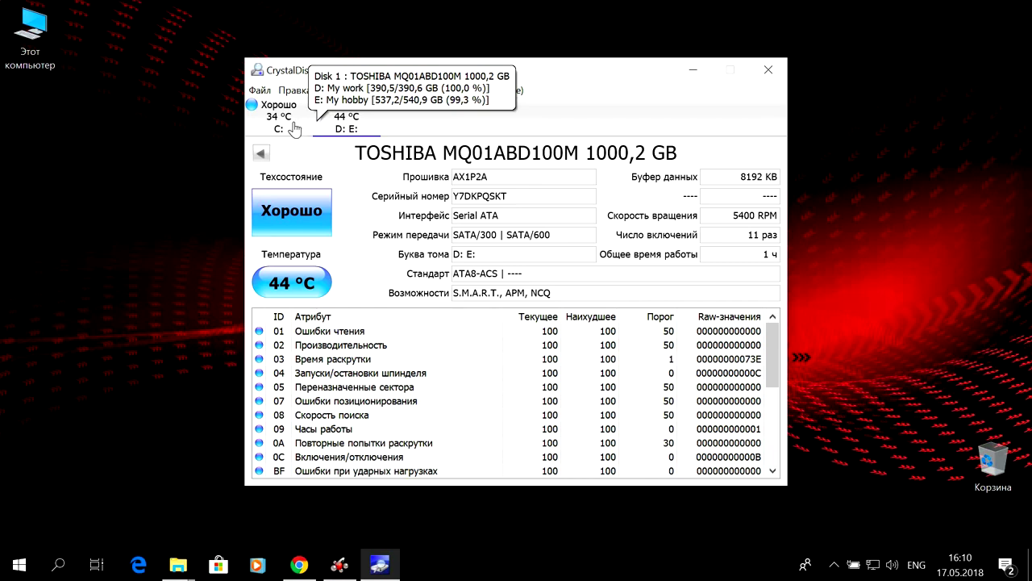
mouse_move(286, 128)
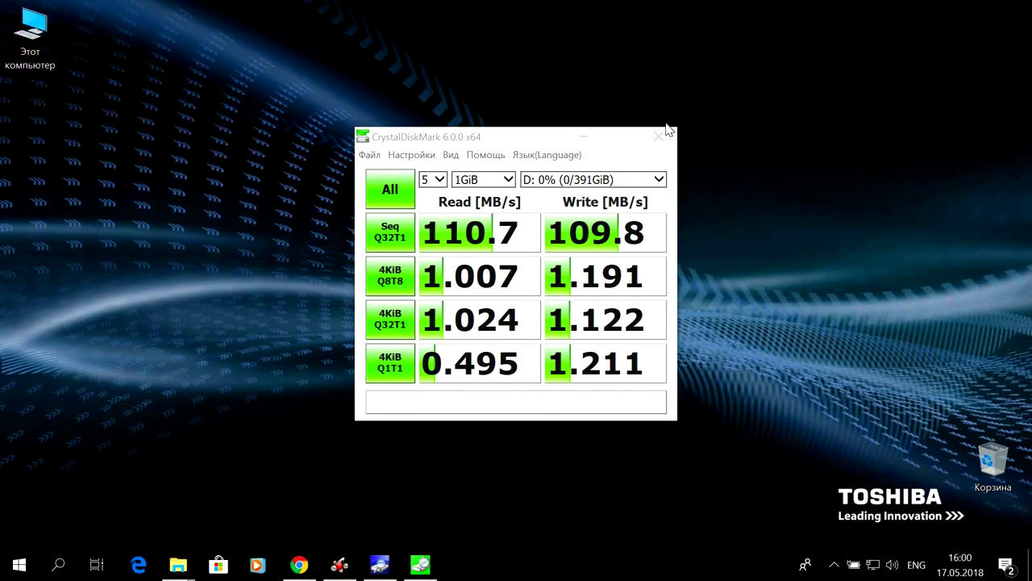
Check the available benchmark drives, keep D: selected, and examine its read and write speed results.
left_click(658, 180)
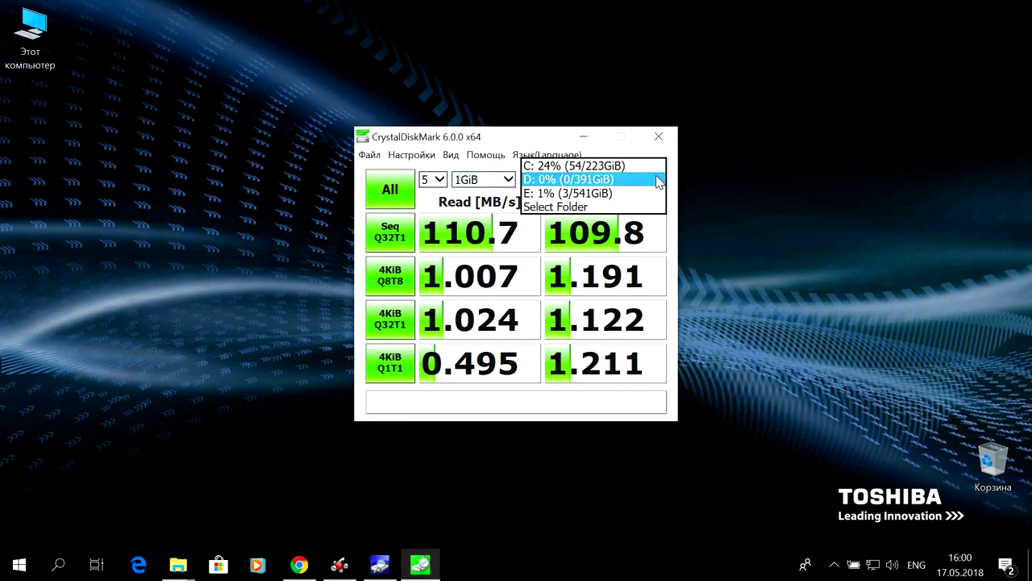
left_click(658, 180)
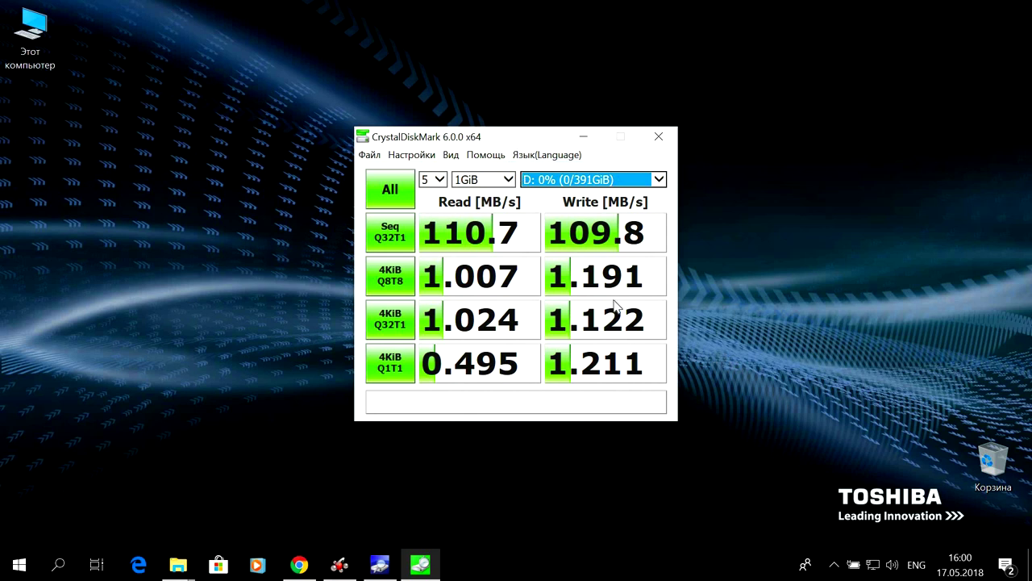
mouse_move(562, 268)
mouse_move(647, 335)
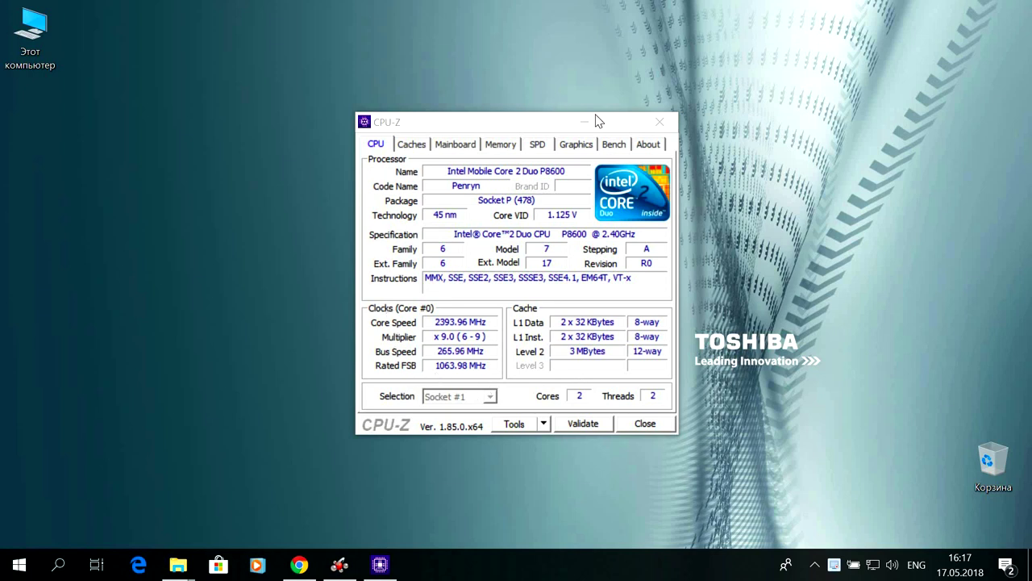
Examine the processor caches, the mainboard and BIOS details, and the memory type and timings.
left_click(409, 145)
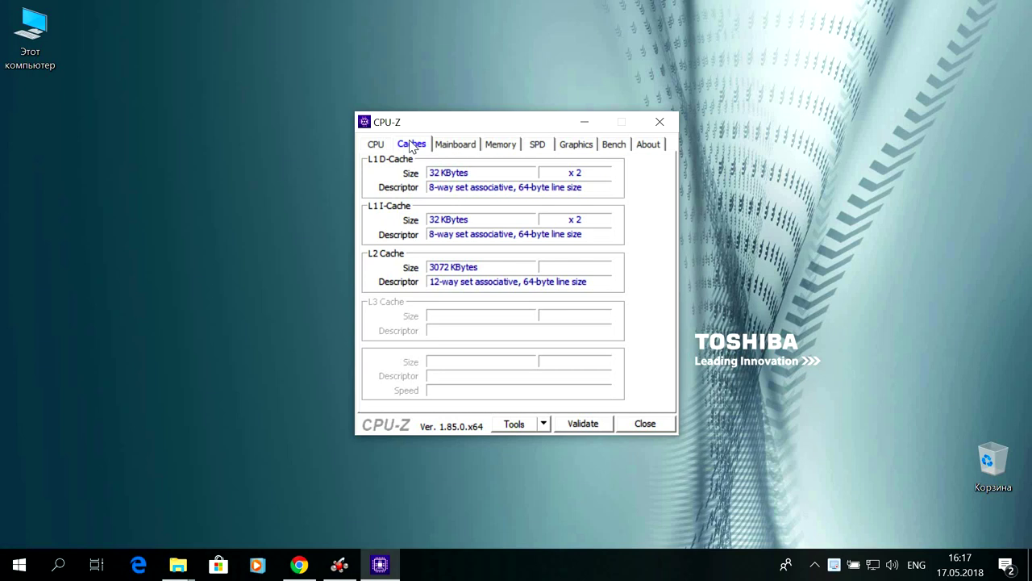
left_click(457, 144)
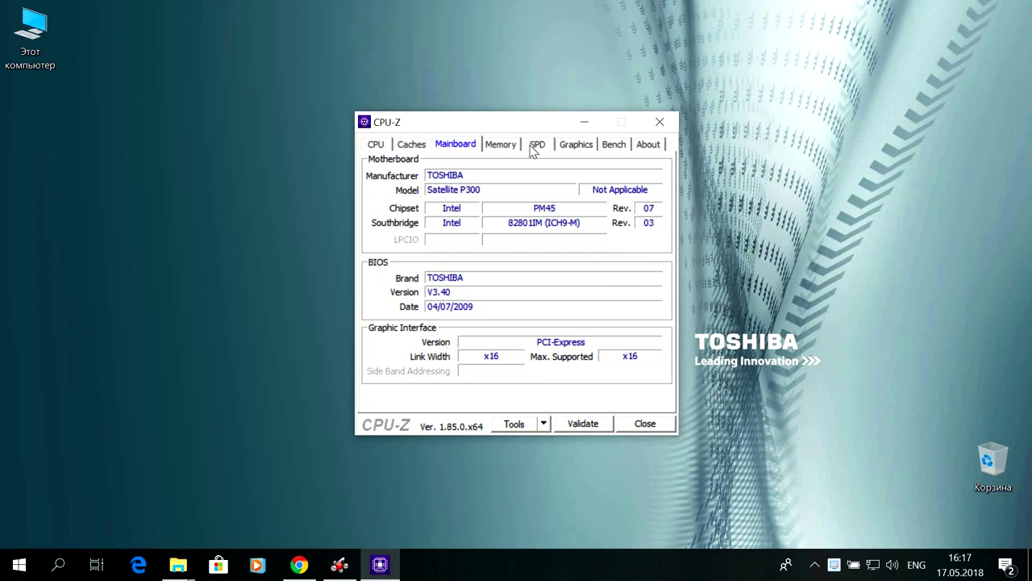
left_click(494, 154)
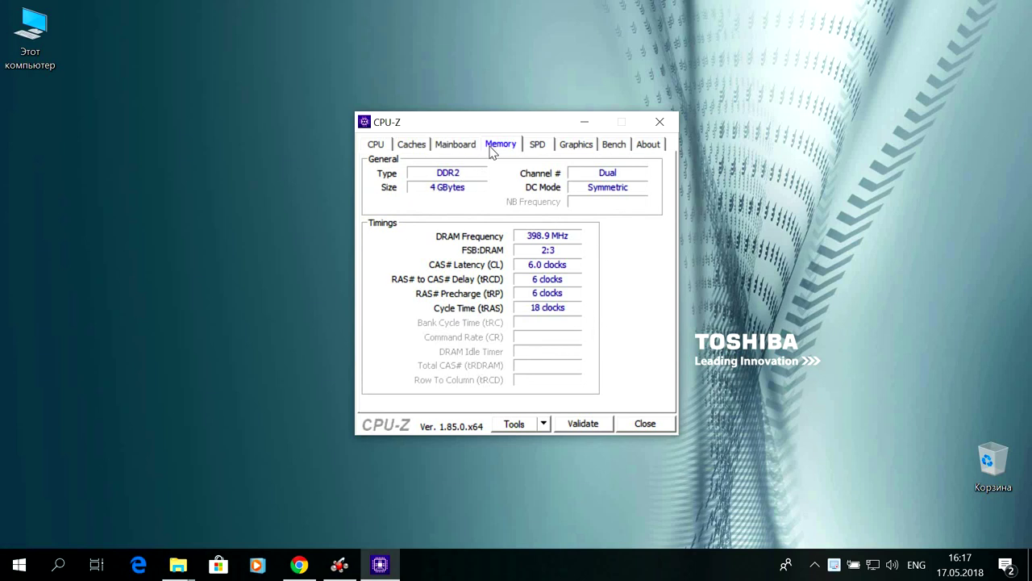
Compare the SPD data of the memory modules in Slot #1 and Slot #2.
left_click(537, 145)
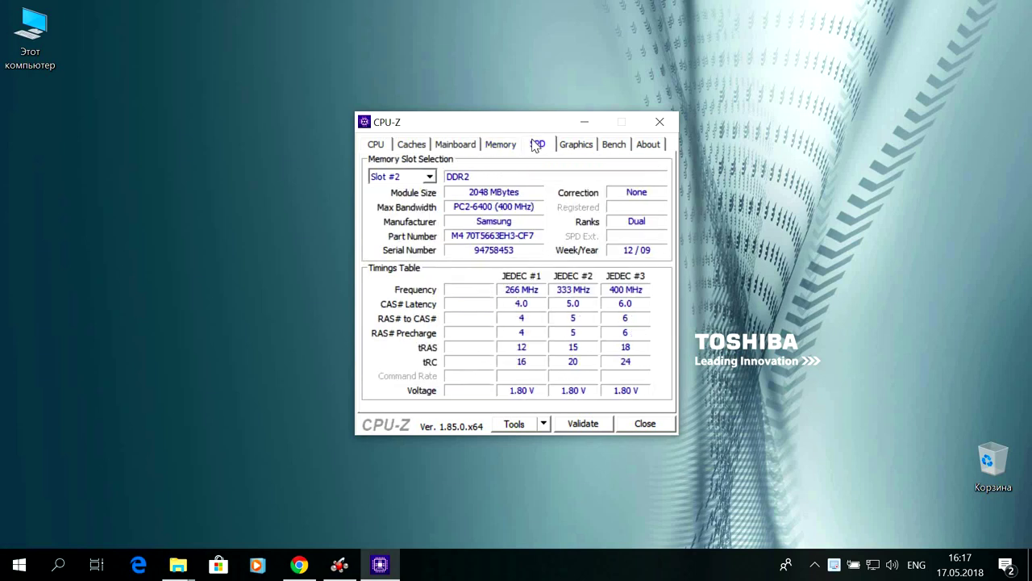
left_click(430, 177)
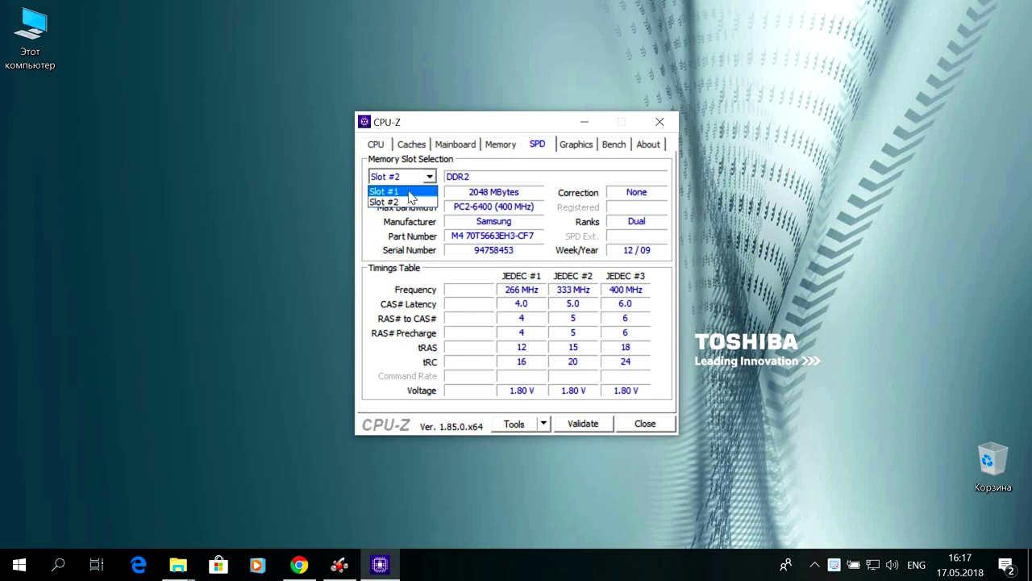
left_click(409, 193)
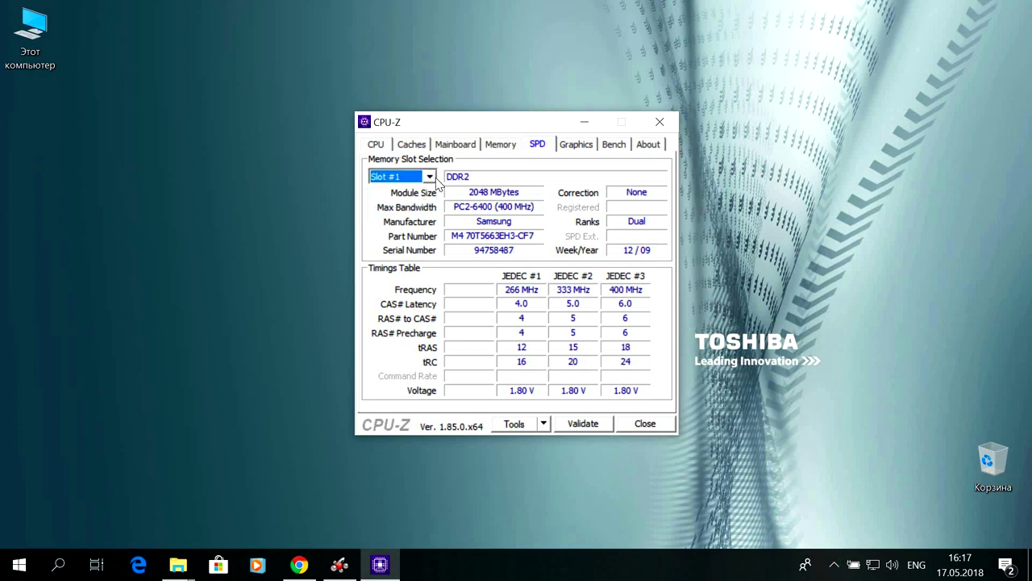
left_click(431, 177)
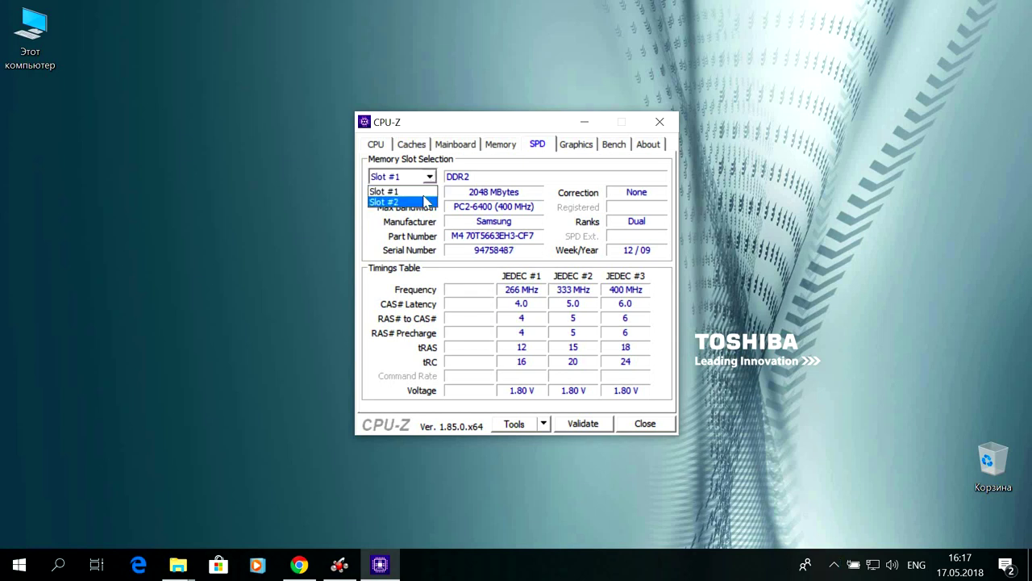
left_click(425, 199)
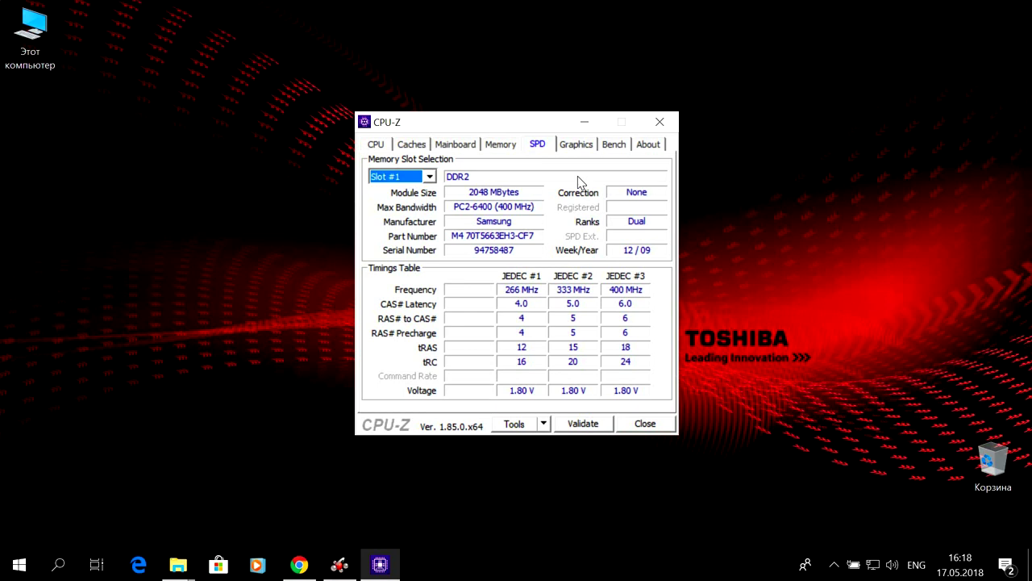
left_click(430, 177)
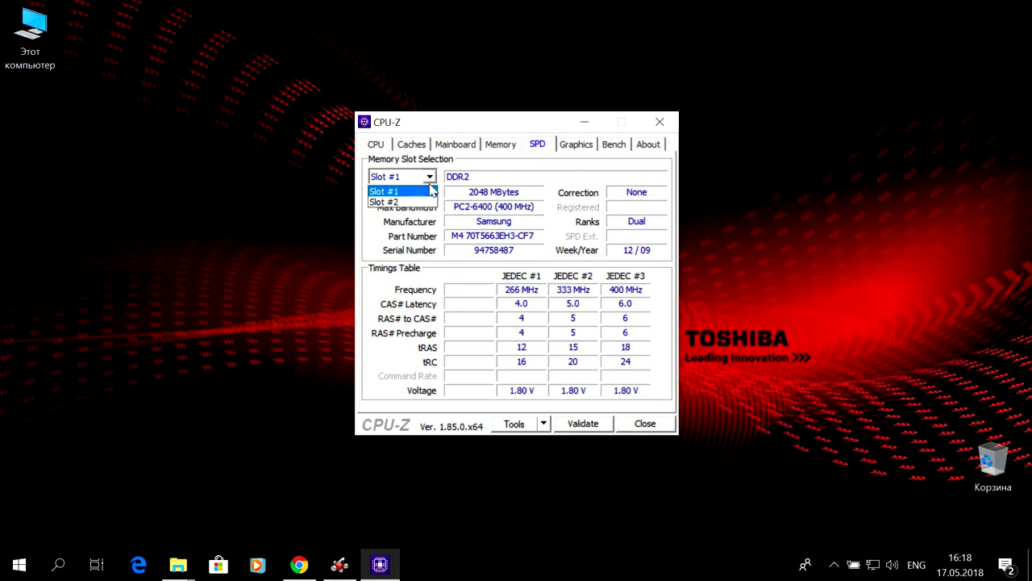
left_click(419, 202)
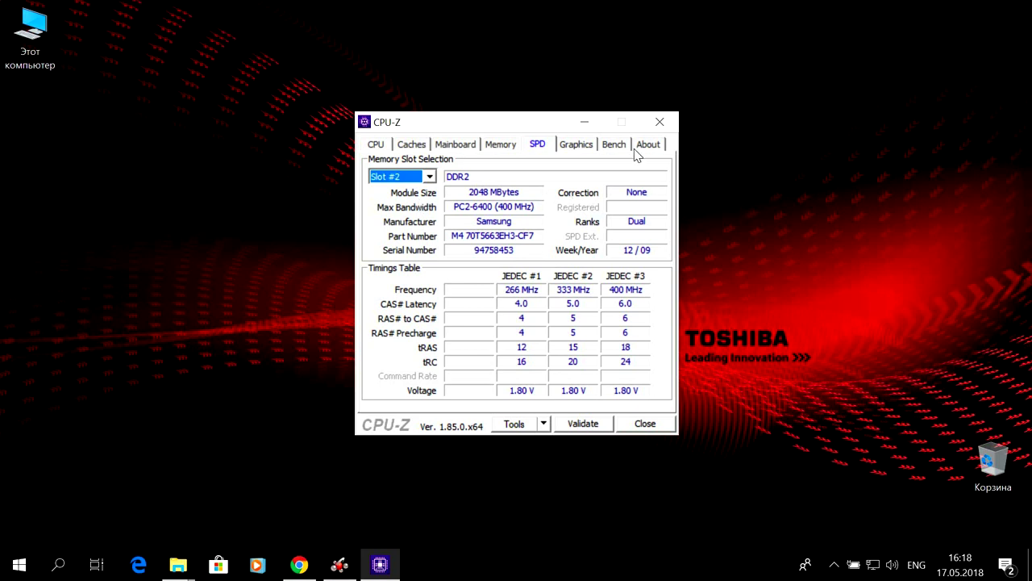
left_click(428, 178)
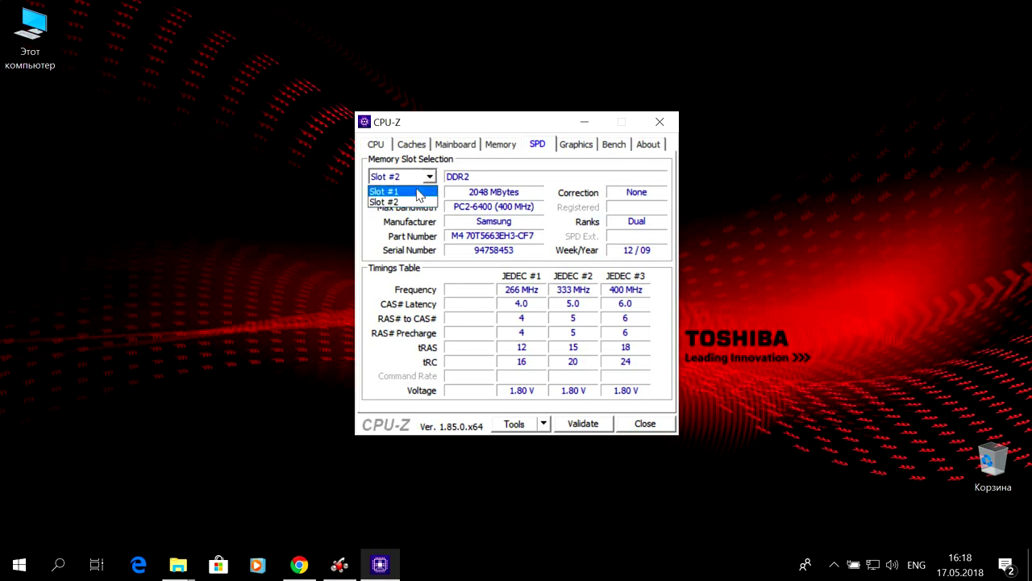
left_click(419, 192)
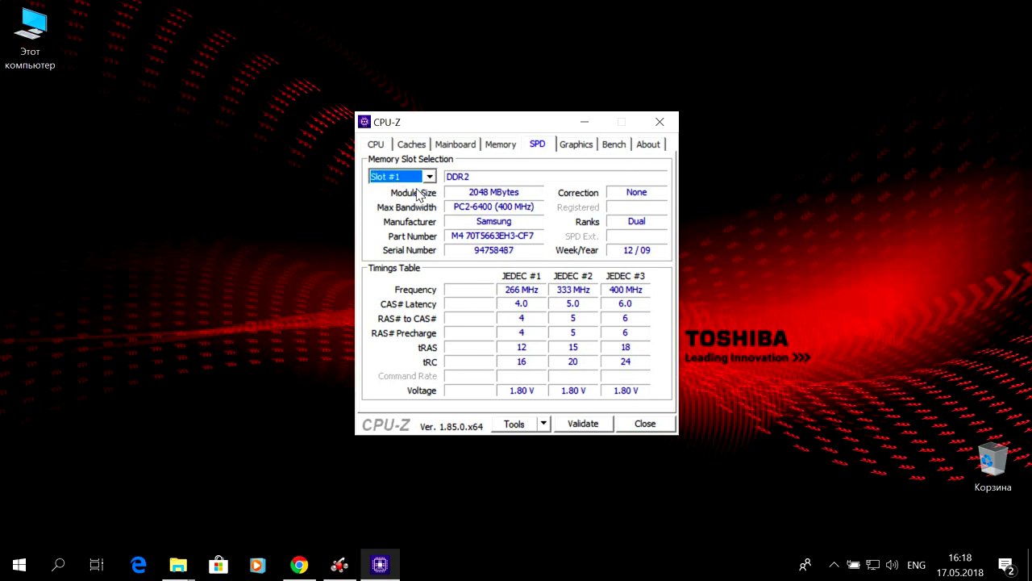
Examine the graphics adapter's details, then return to the processor information.
left_click(574, 145)
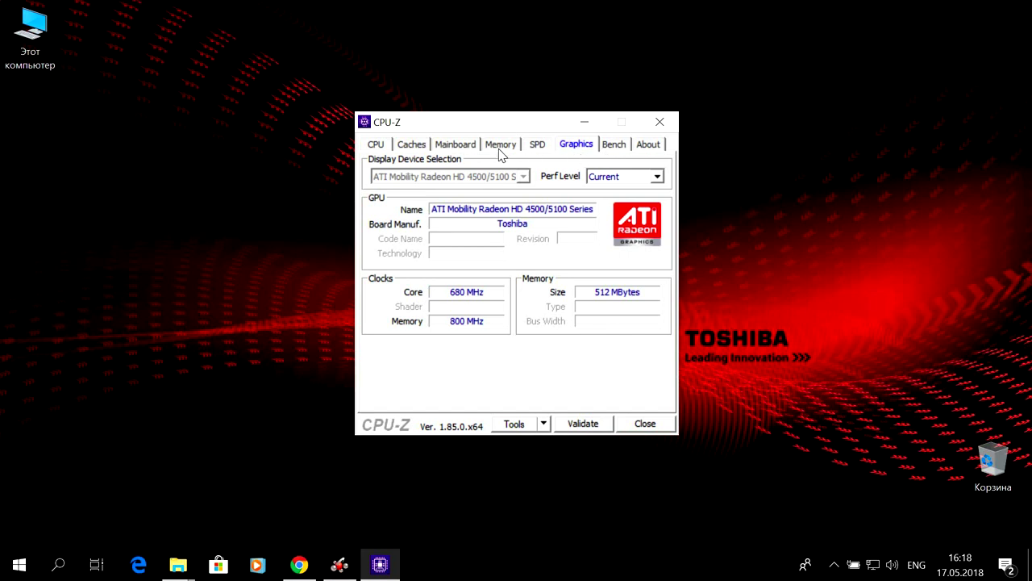
left_click(383, 147)
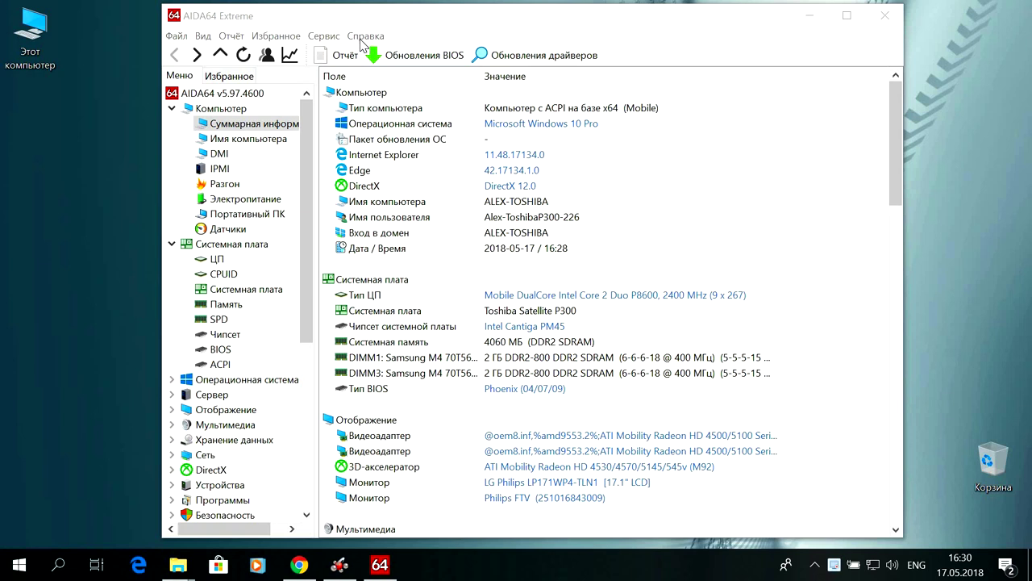
View the AIDA64 Extreme version and licence information, then close the About window.
left_click(363, 37)
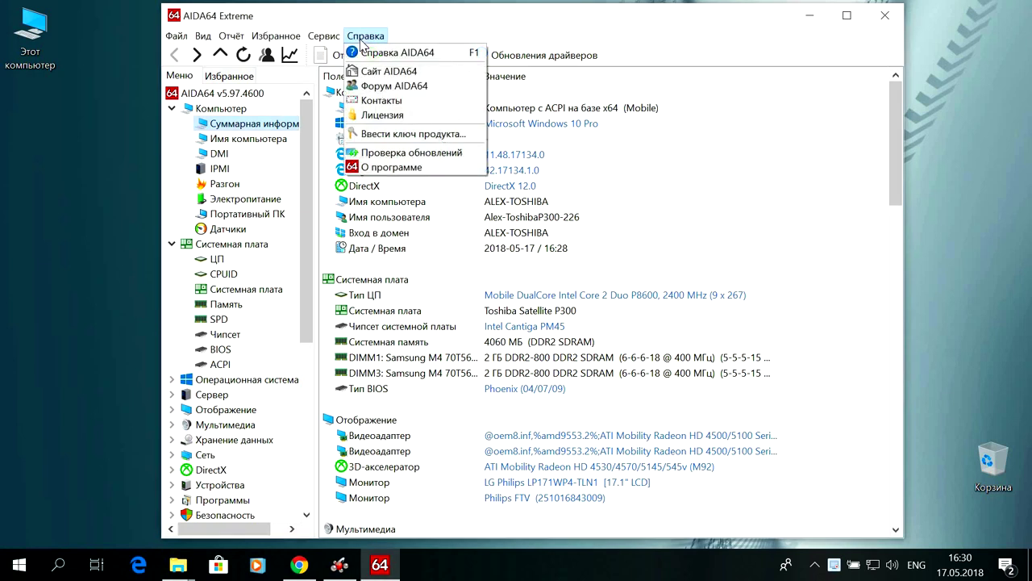
left_click(412, 169)
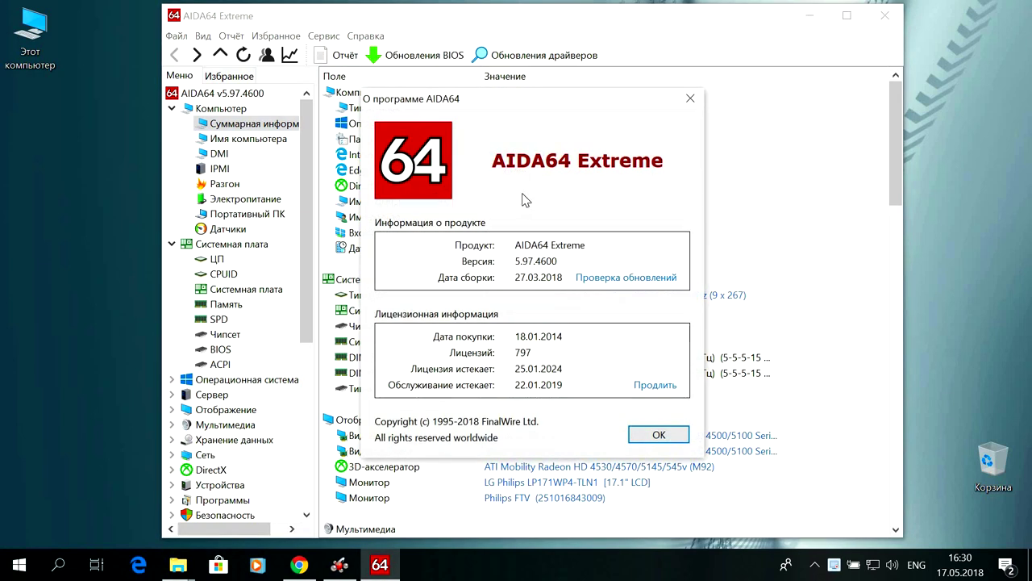
left_click(690, 100)
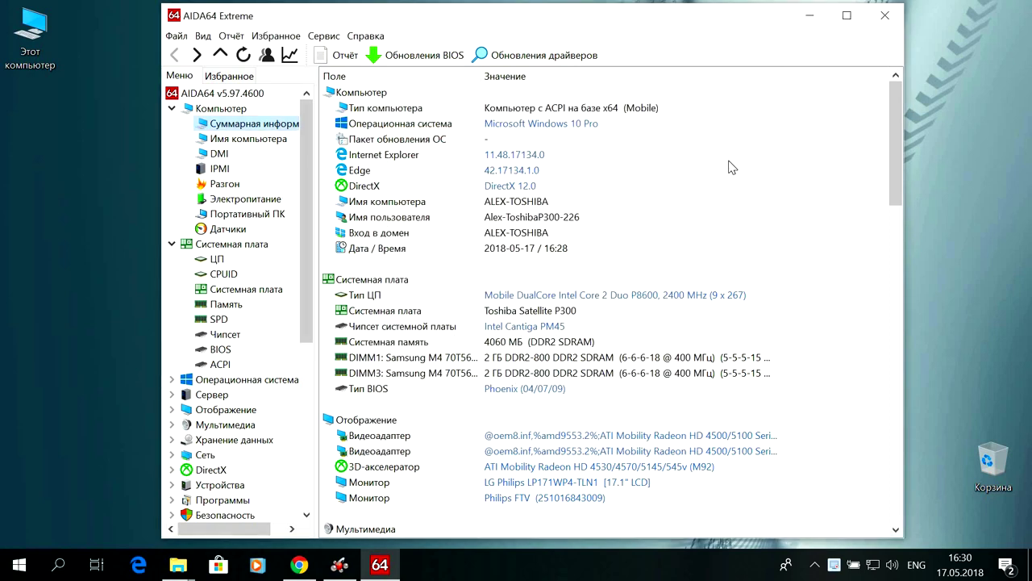
Look through the computer's full summary report, from system board and storage to DMI data, and return to its beginning.
scroll(791, 187, "down", 9)
scroll(791, 189, "down", 3)
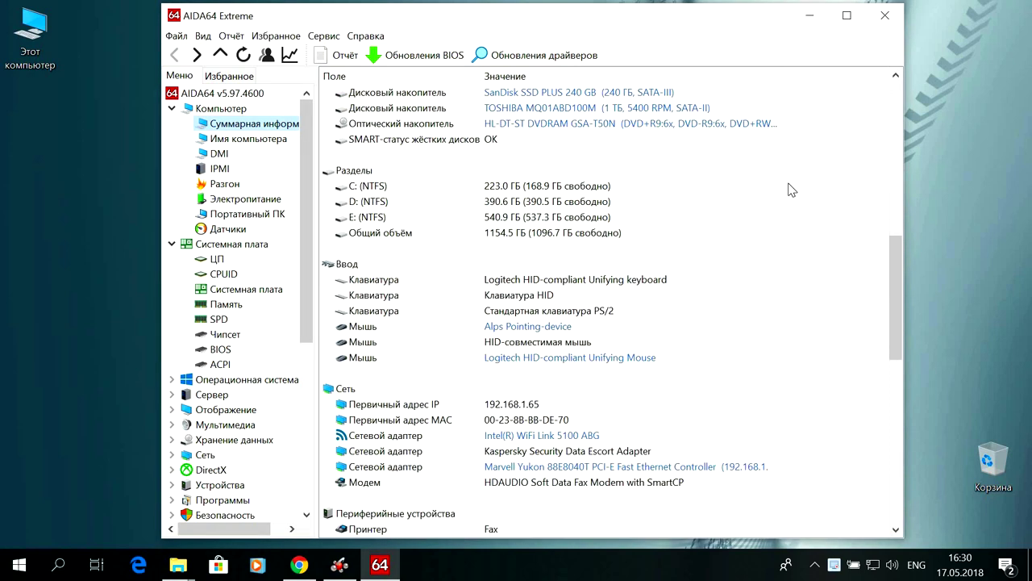
scroll(791, 190, "down", 5)
scroll(790, 189, "down", 8)
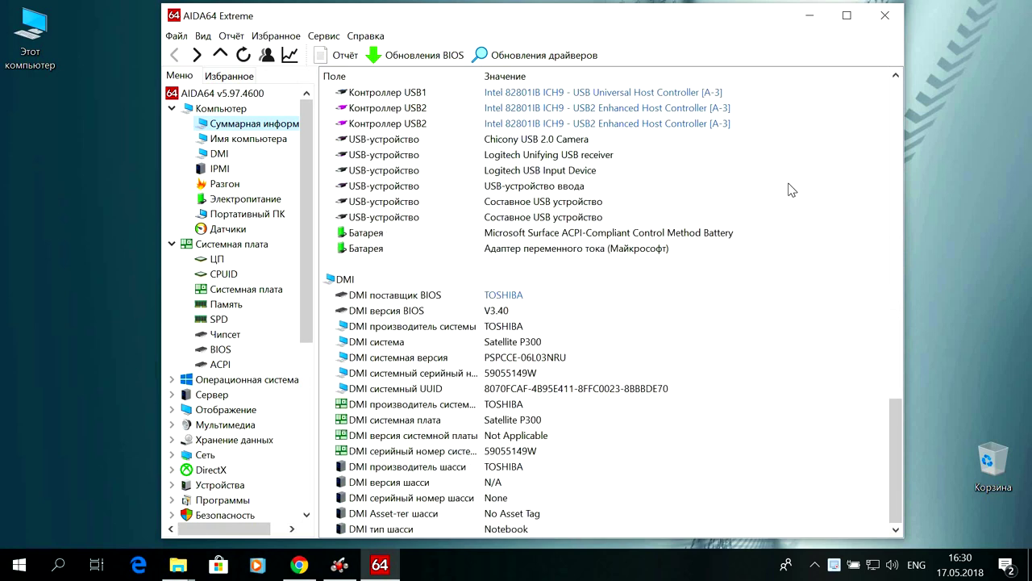
scroll(790, 190, "up", 20)
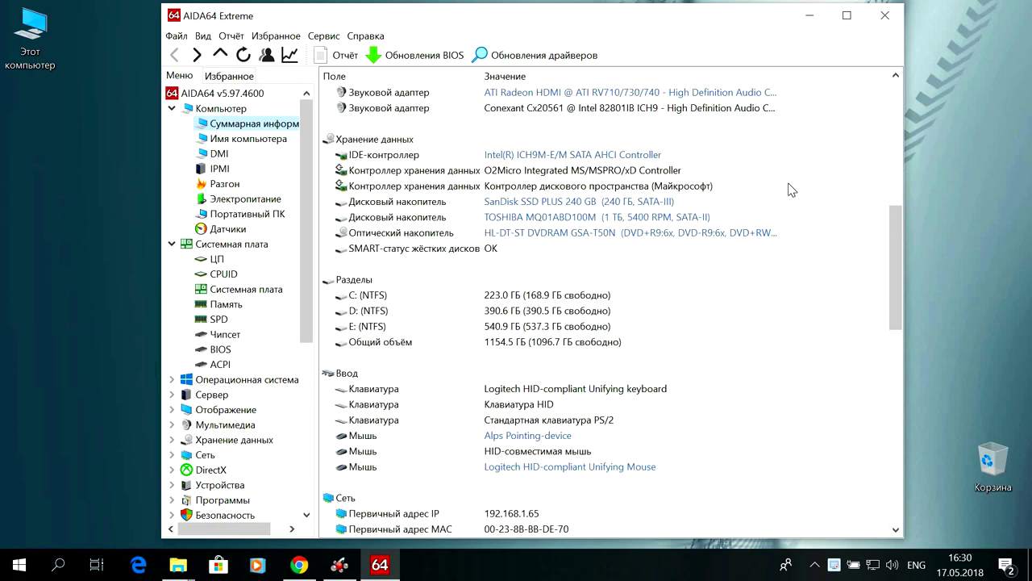
scroll(791, 190, "up", 3)
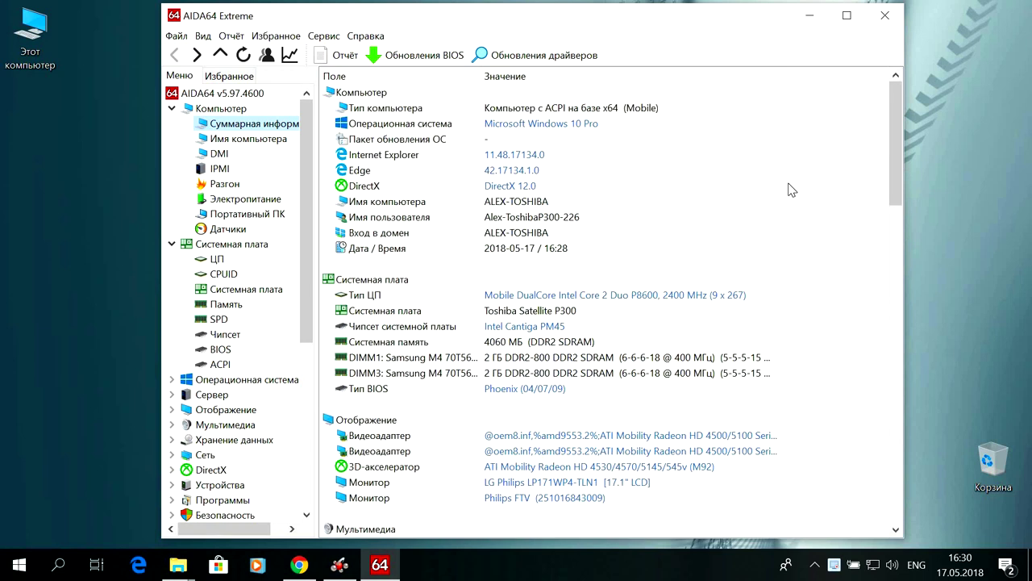
Examine the computer's overclocking details, power supply and battery properties, and sensor readings.
left_click(220, 188)
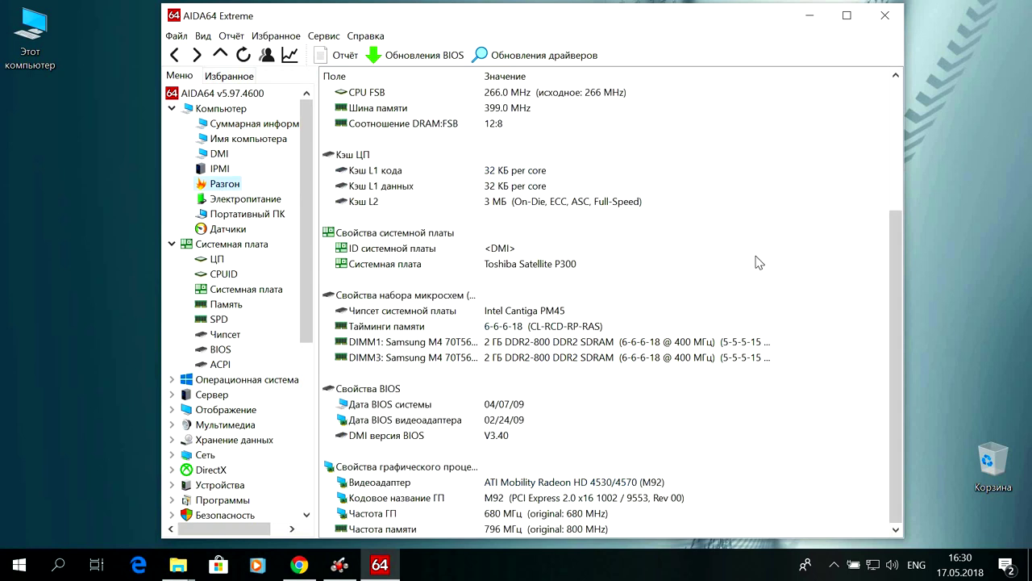
scroll(766, 250, "up", 4)
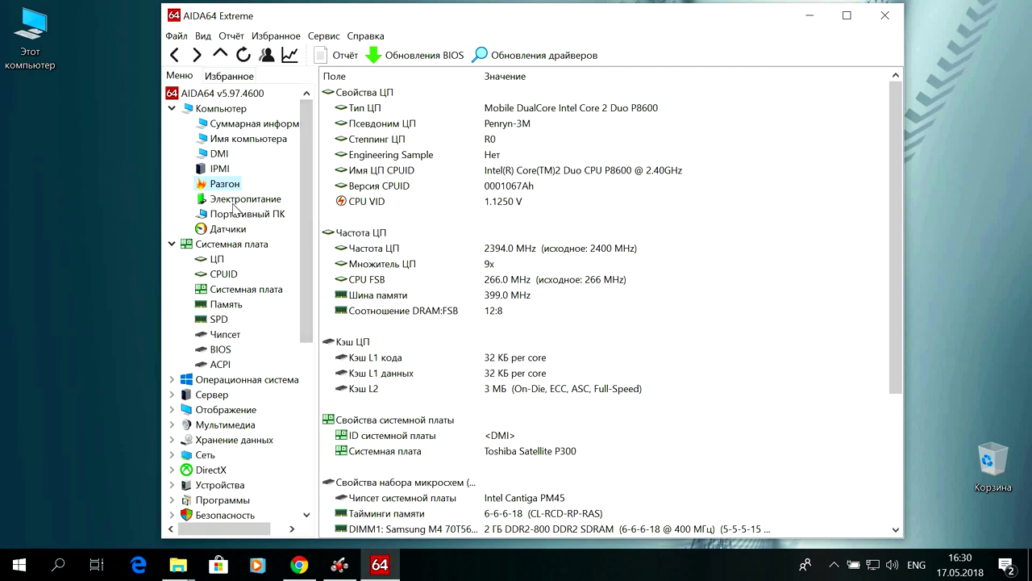
left_click(234, 201)
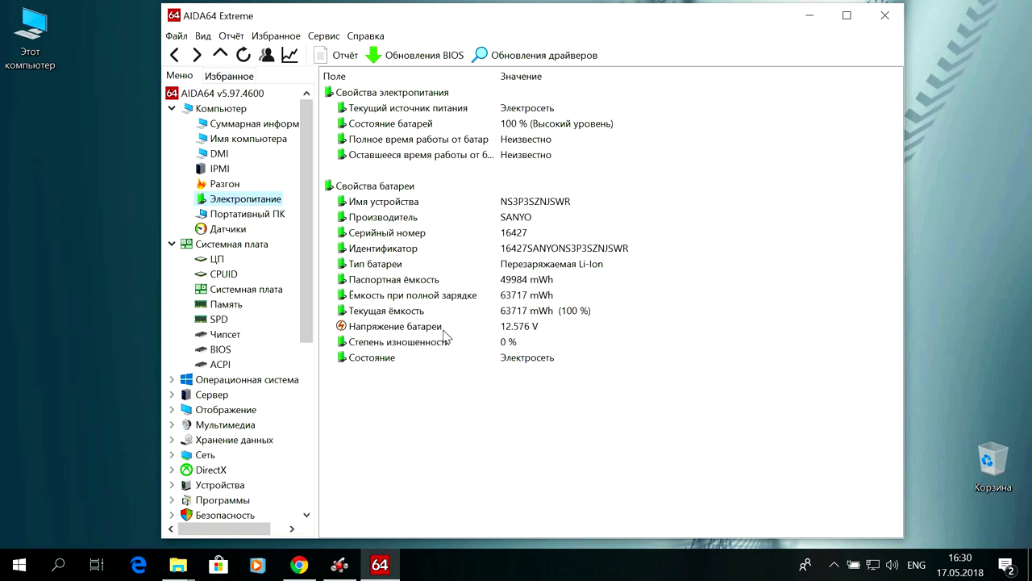
left_click(229, 228)
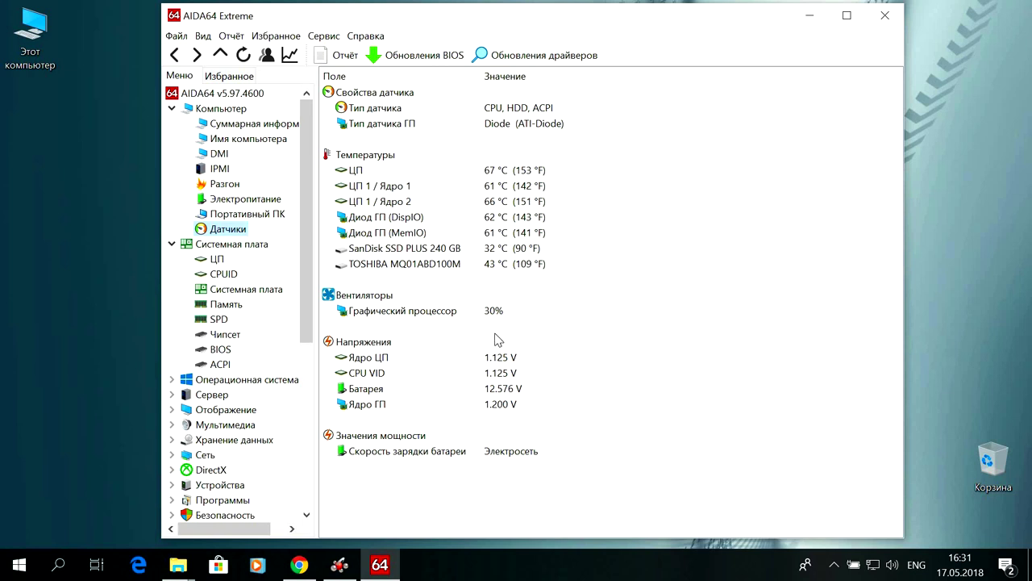
Examine the processor's properties, then read through its CPUID details, from instruction sets to power, virtualization and other supported features.
left_click(215, 261)
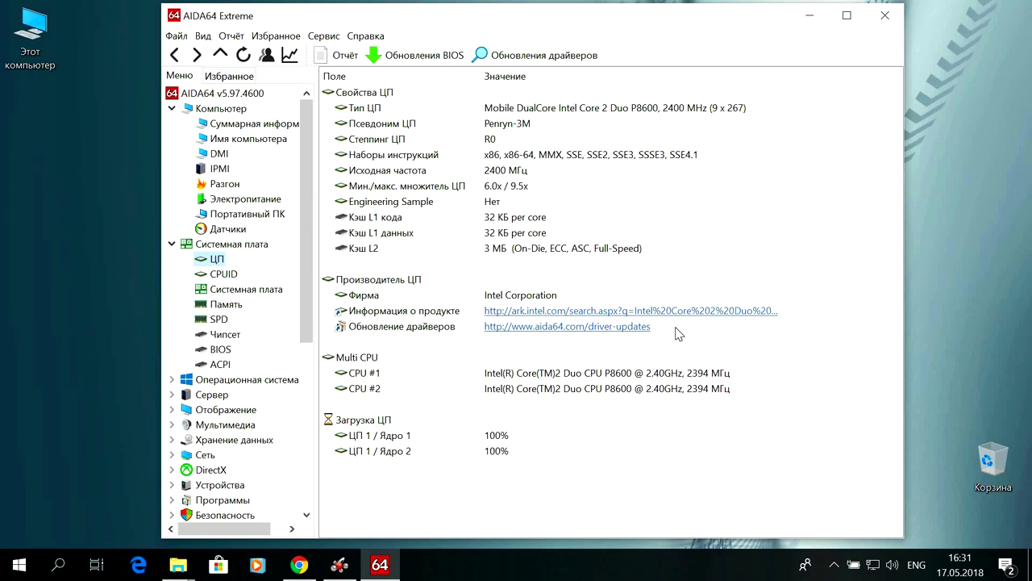
left_click(229, 278)
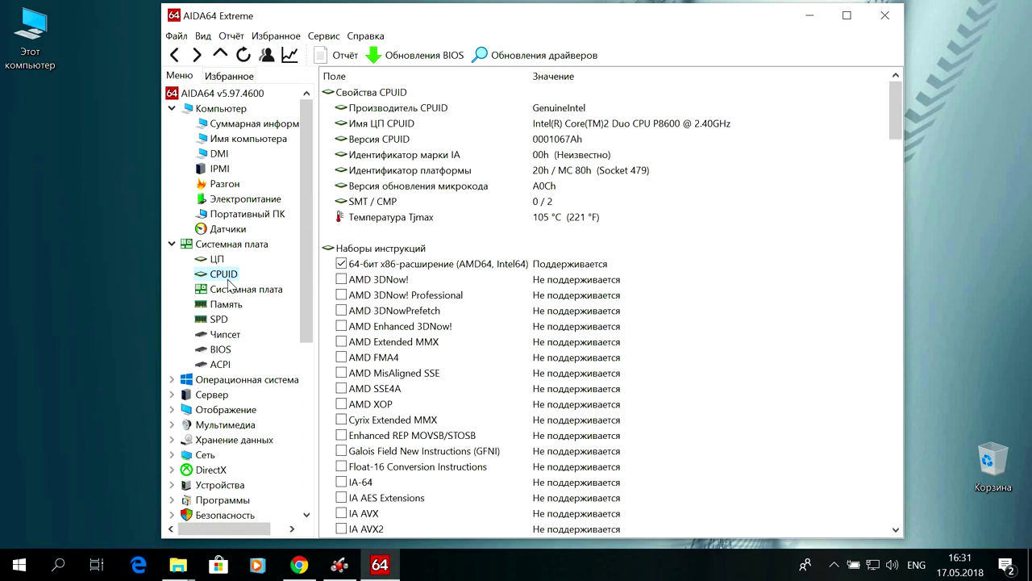
scroll(652, 235, "down", 2)
scroll(806, 306, "down", 15)
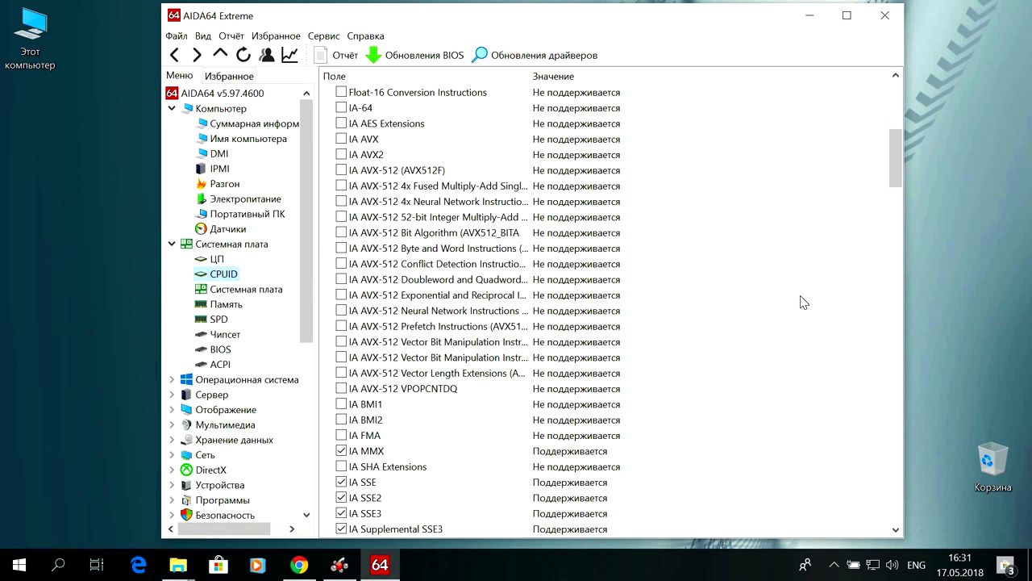
scroll(796, 294, "down", 20)
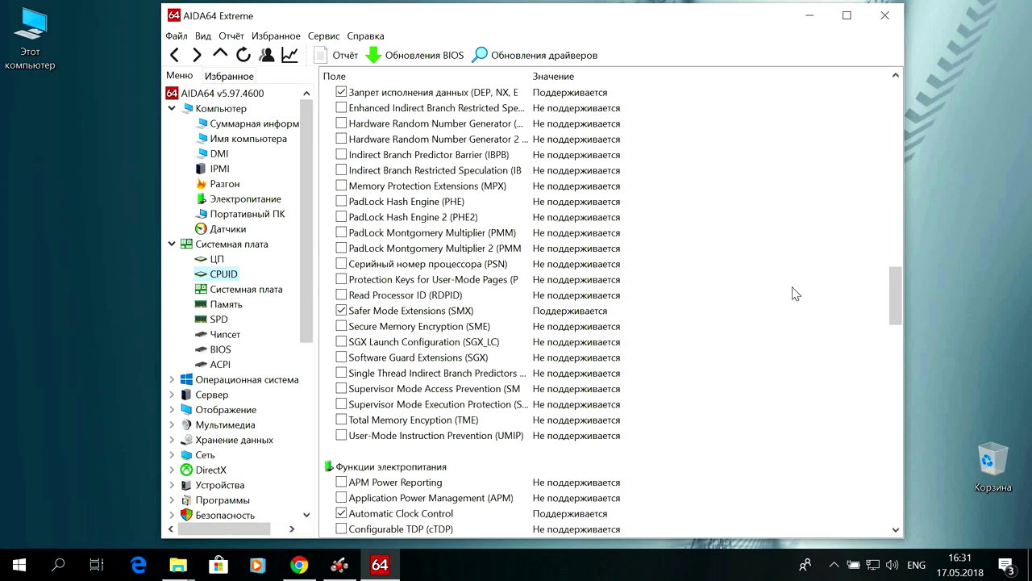
scroll(795, 291, "down", 15)
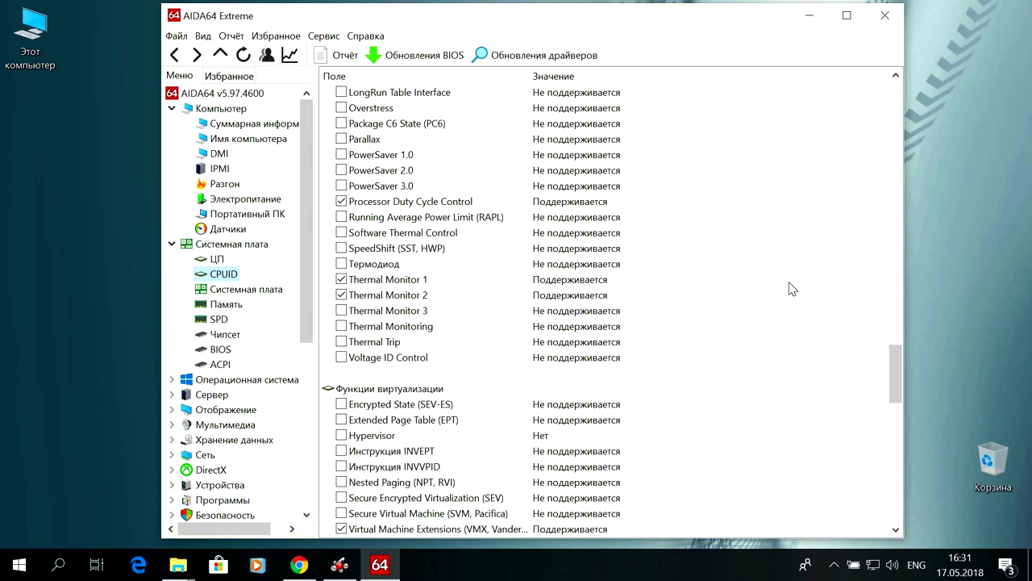
scroll(790, 289, "down", 6)
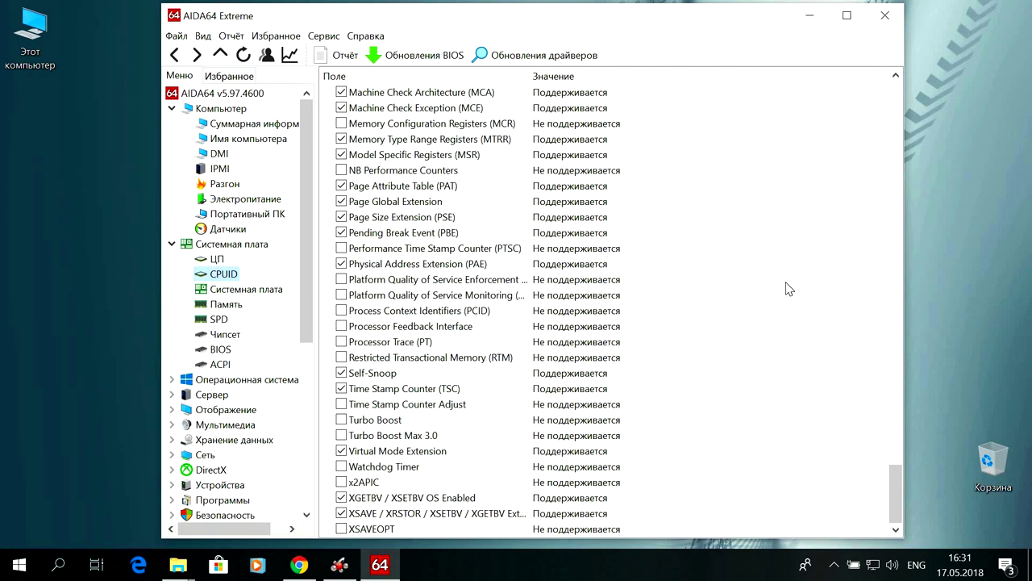
Examine the system board's bus properties, the memory usage and the SPD data of the installed memory modules.
left_click(253, 295)
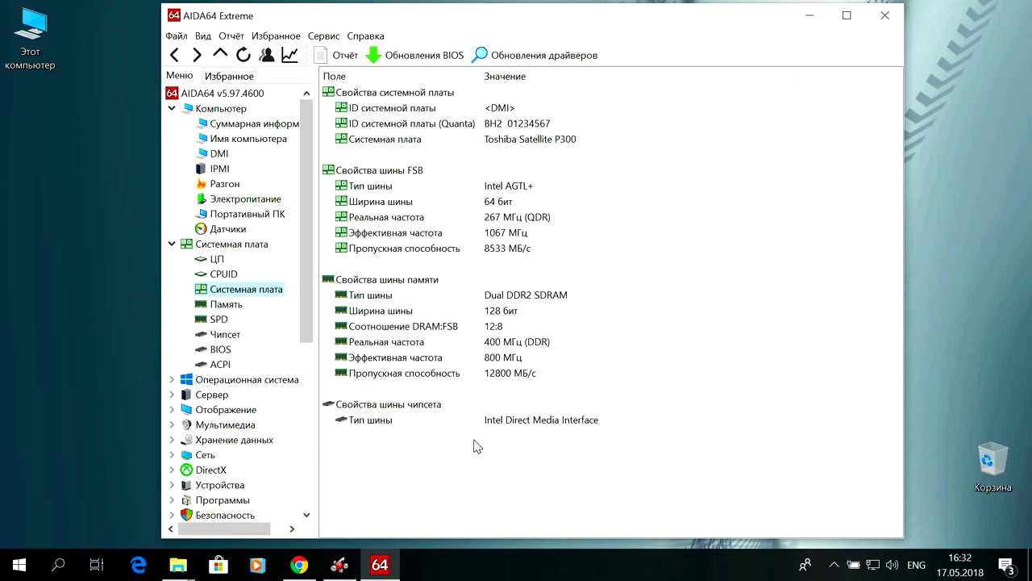
left_click(239, 307)
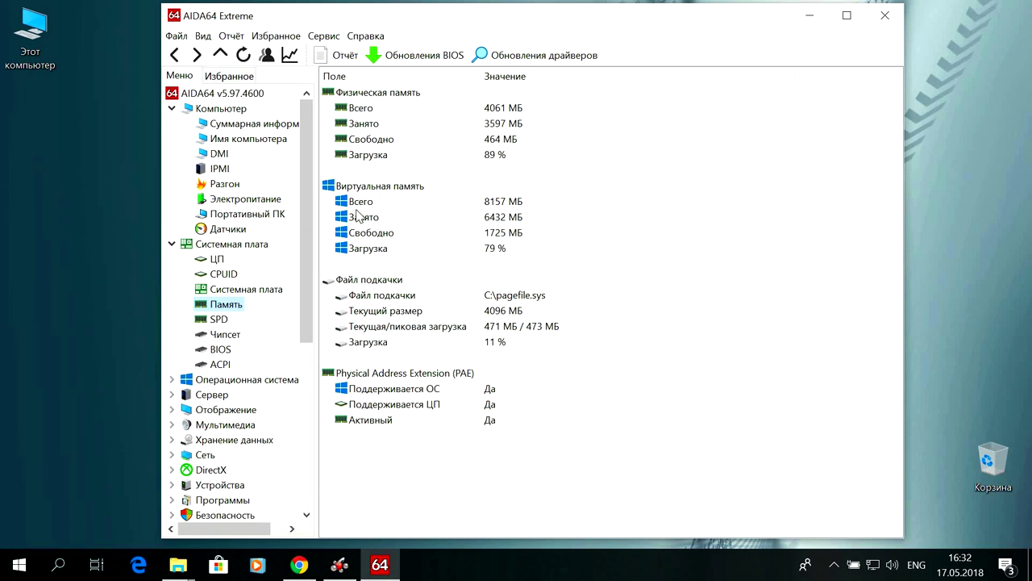
left_click(218, 321)
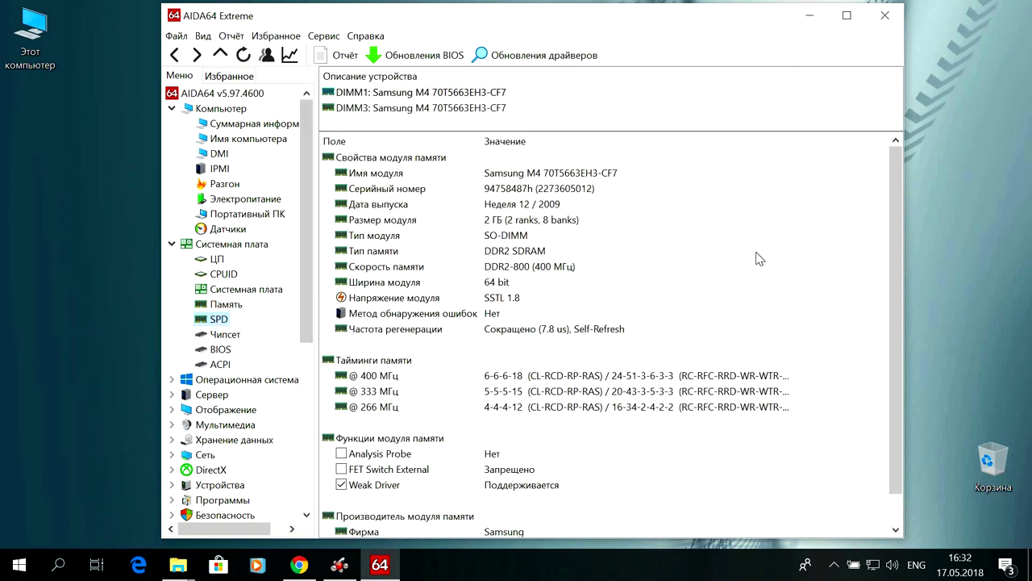
scroll(758, 258, "down", 1)
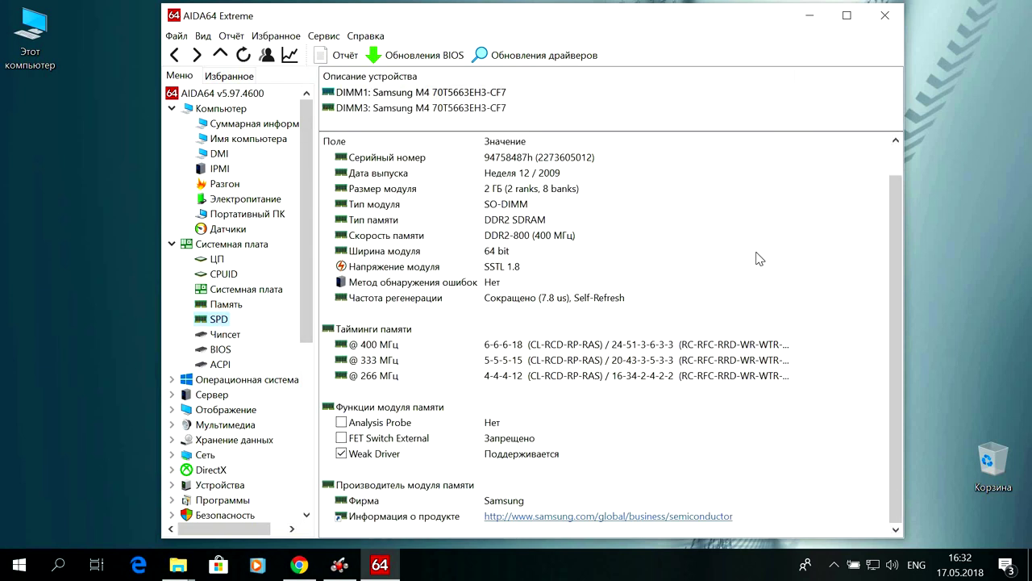
scroll(758, 258, "up", 1)
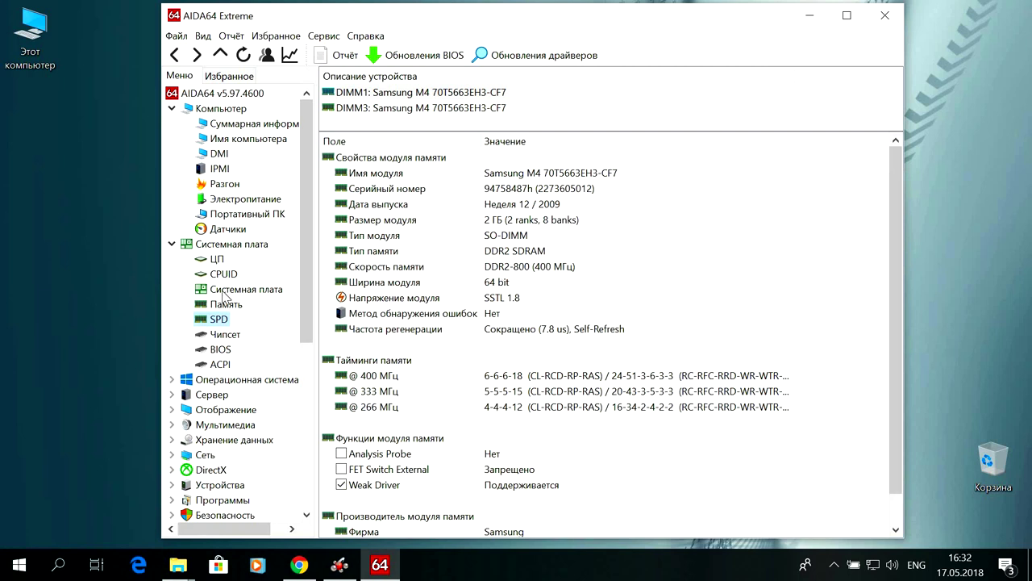
Examine the chipset's north bridge details, the BIOS properties and the list of ACPI tables.
left_click(221, 336)
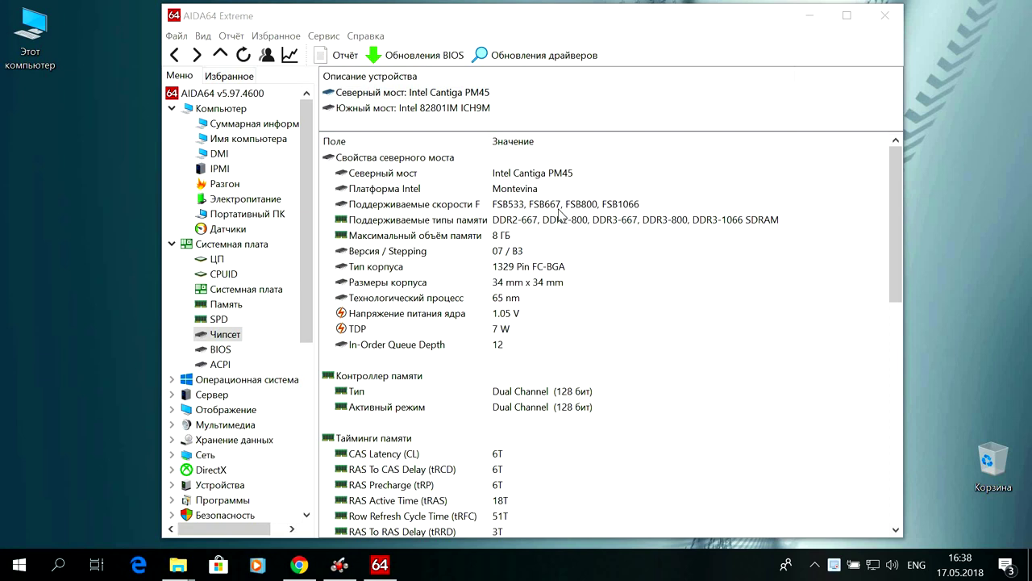
scroll(611, 278, "down", 11)
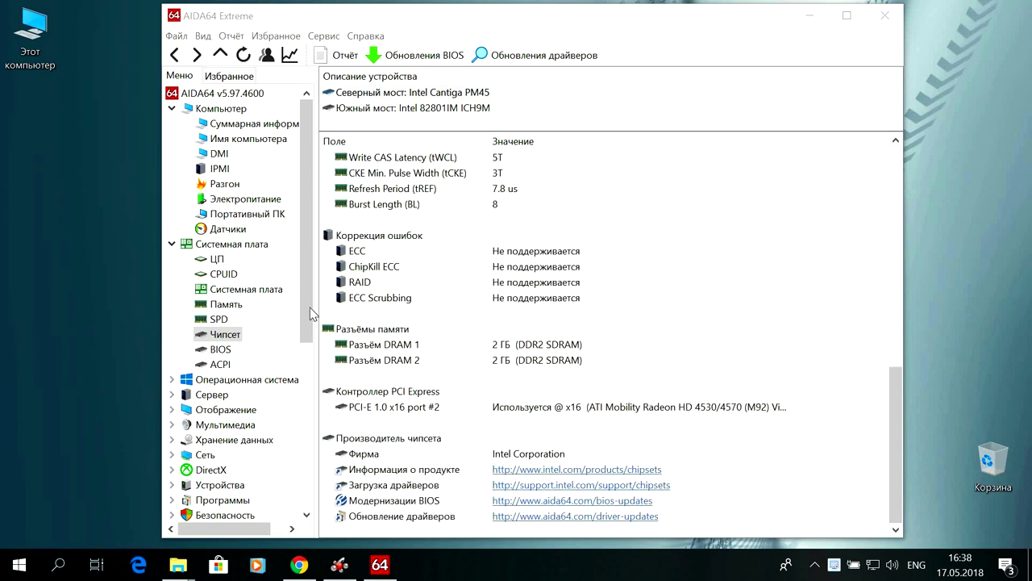
left_click(219, 353)
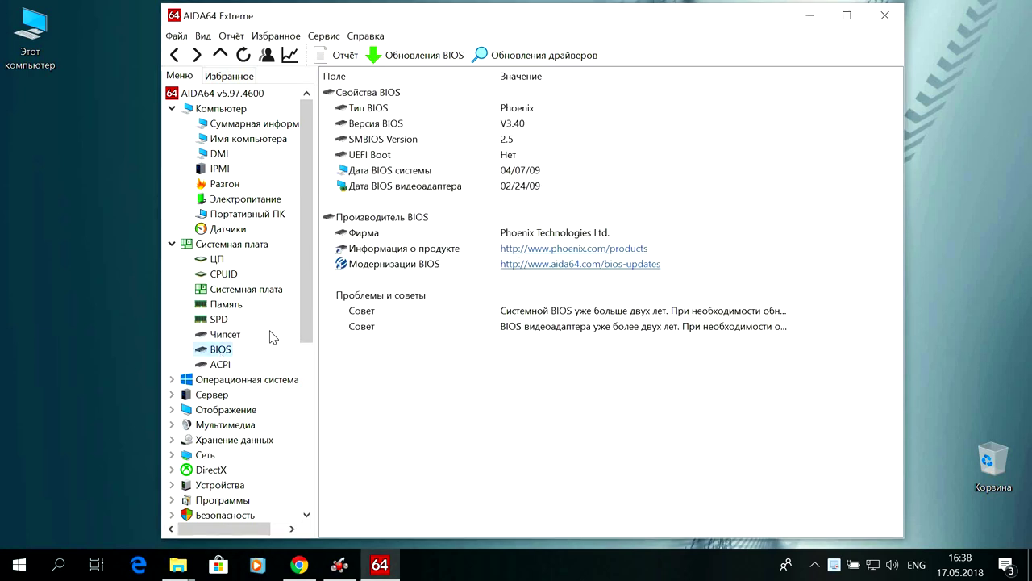
left_click(217, 367)
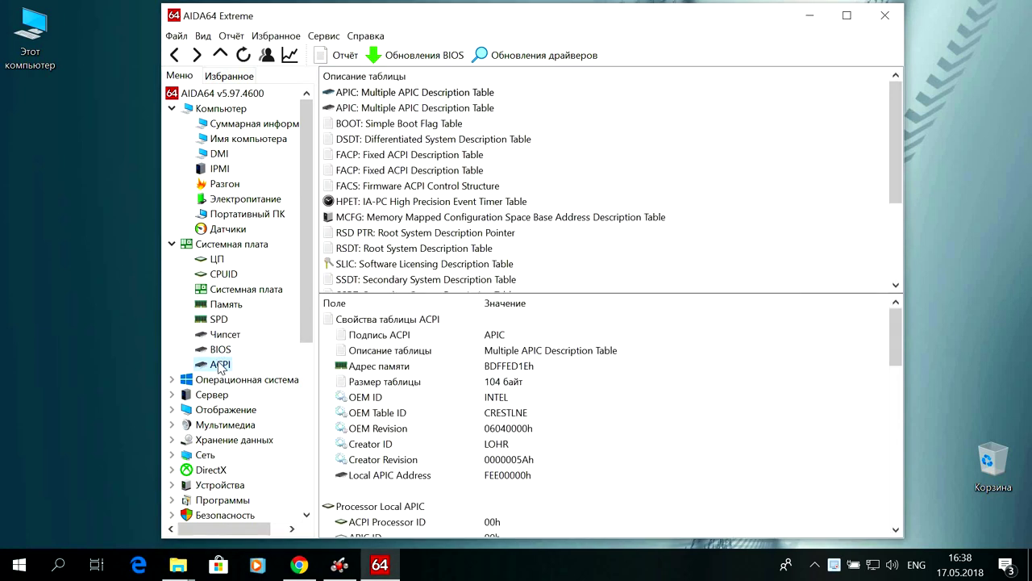
scroll(851, 127, "down", 3)
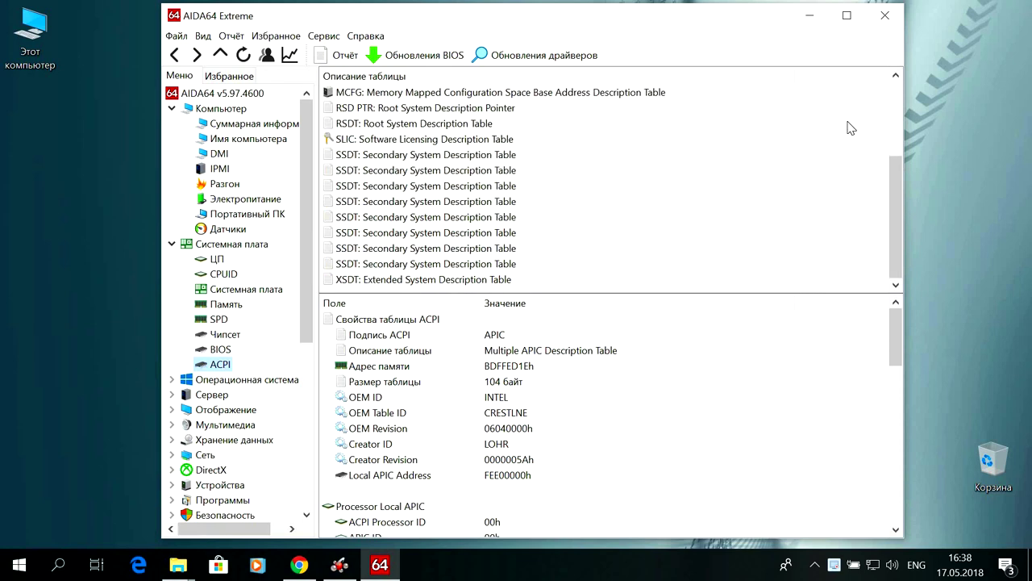
scroll(232, 276, "down", 4)
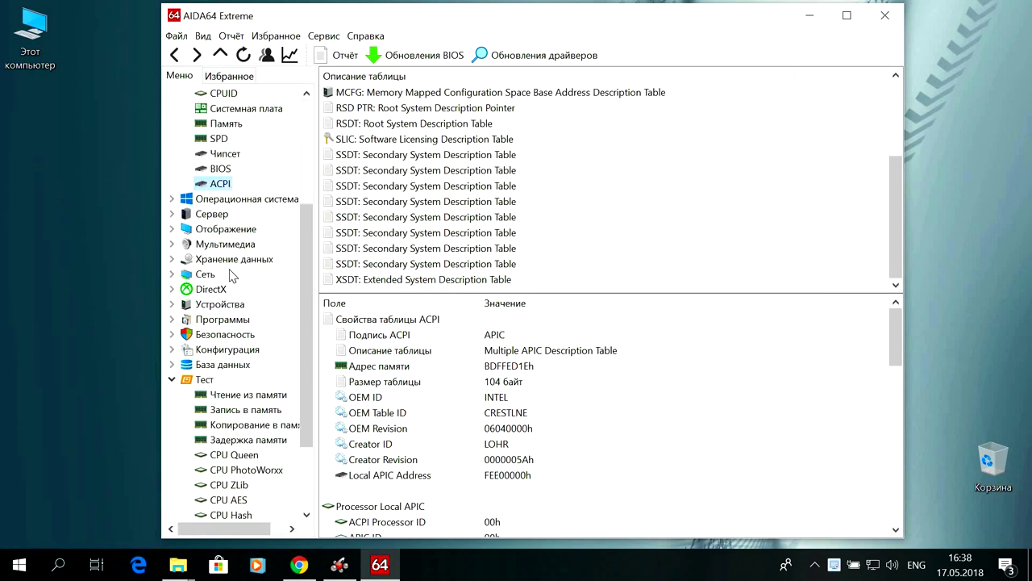
scroll(232, 276, "up", 3)
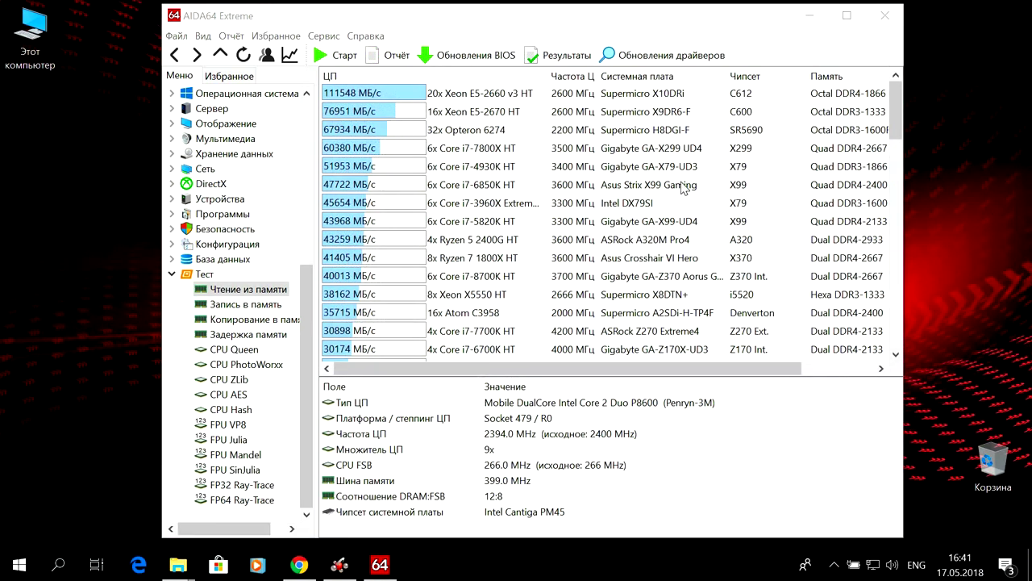
Compare this laptop's memory read, write, copy and latency benchmark results with those of the reference systems.
scroll(684, 188, "down", 4)
scroll(684, 187, "down", 13)
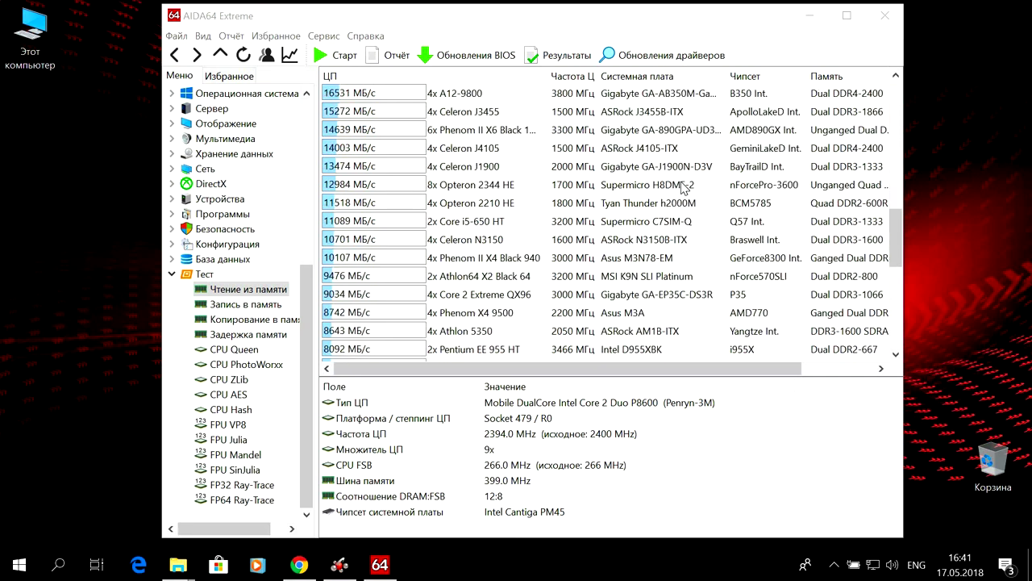
scroll(684, 187, "up", 1)
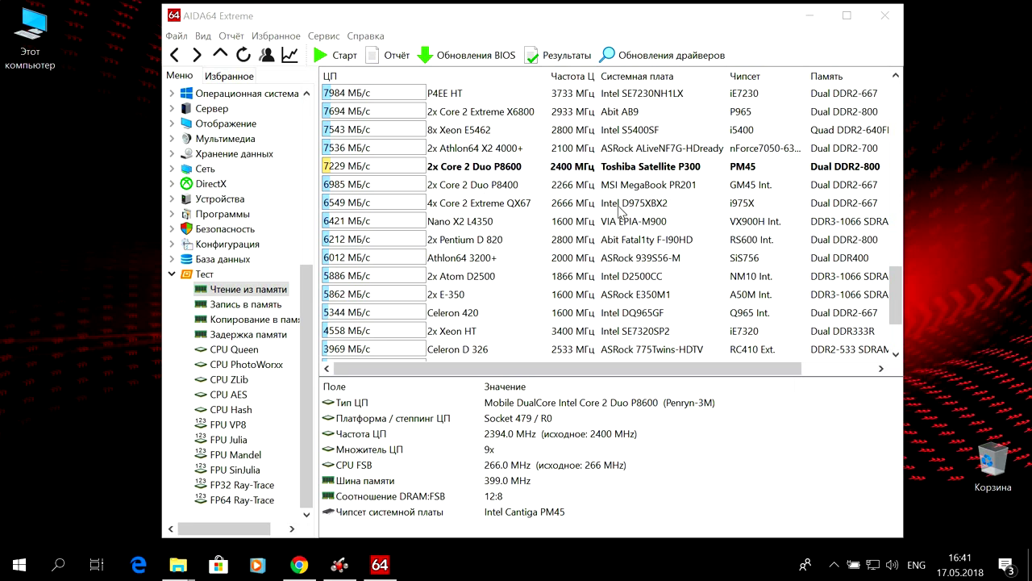
left_click(246, 304)
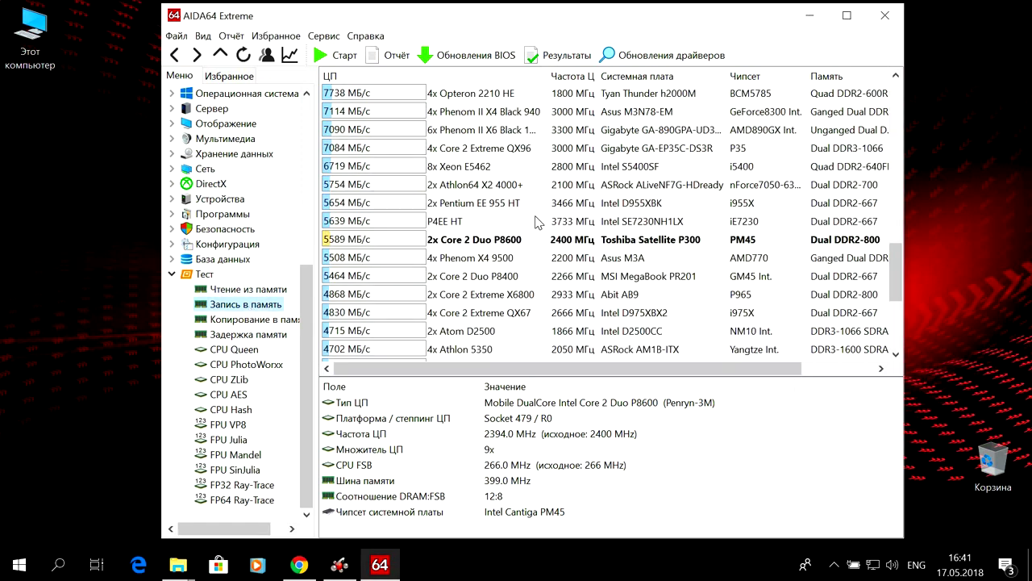
left_click(239, 321)
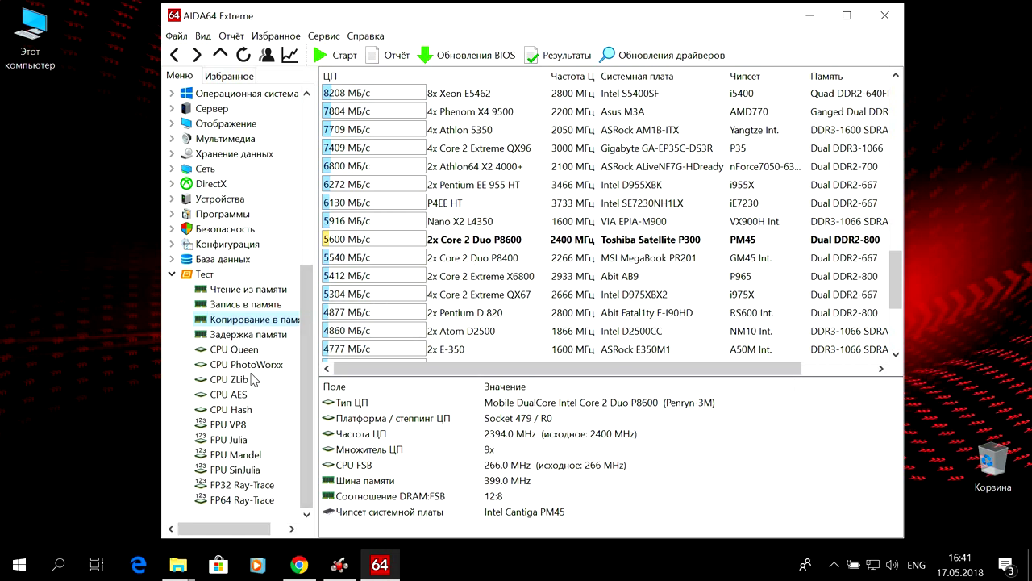
left_click(246, 334)
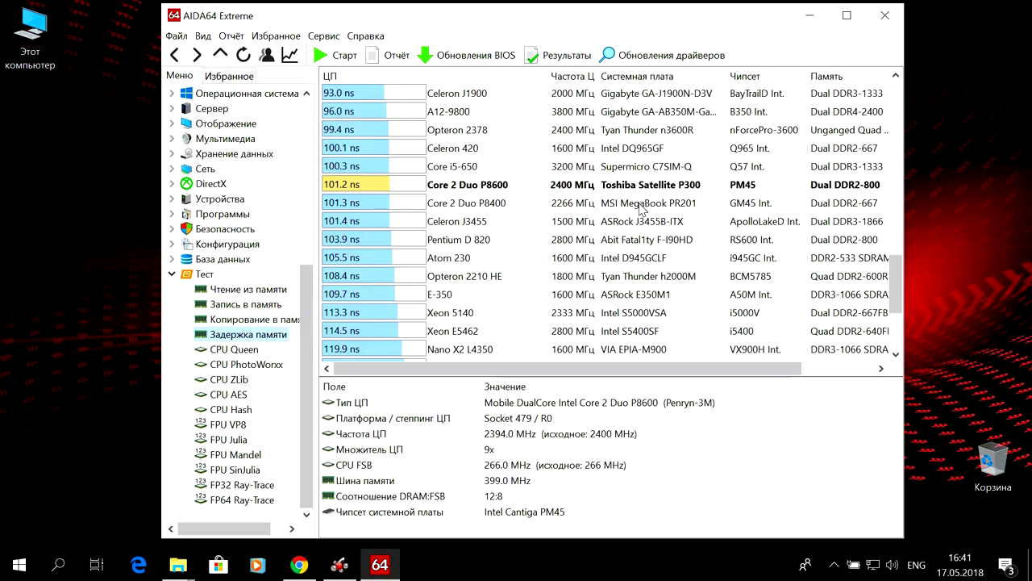
Compare the processor's standing in the CPU Queen, PhotoWorxx, ZLib, AES and Hash benchmark rankings.
left_click(250, 351)
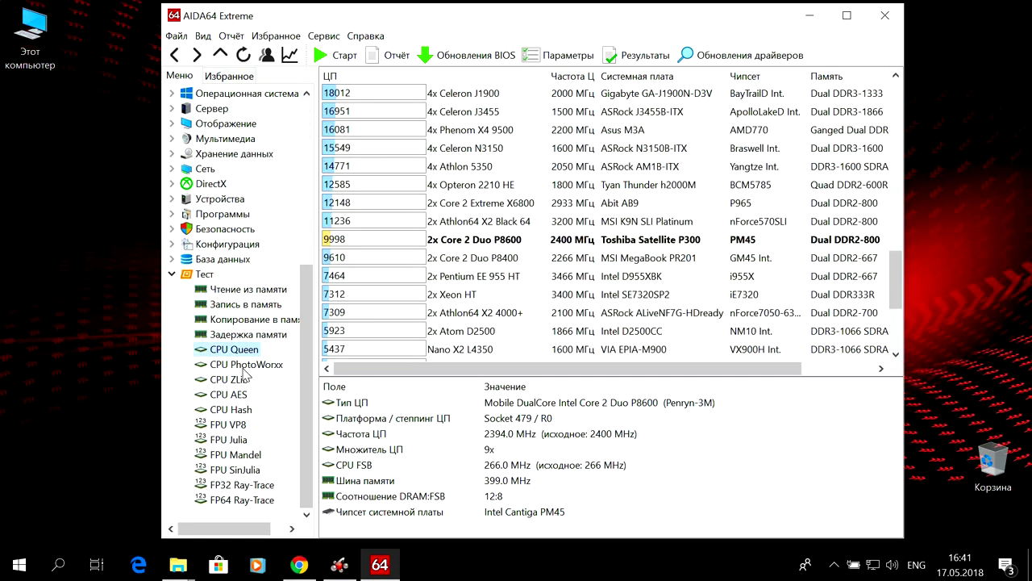
left_click(244, 366)
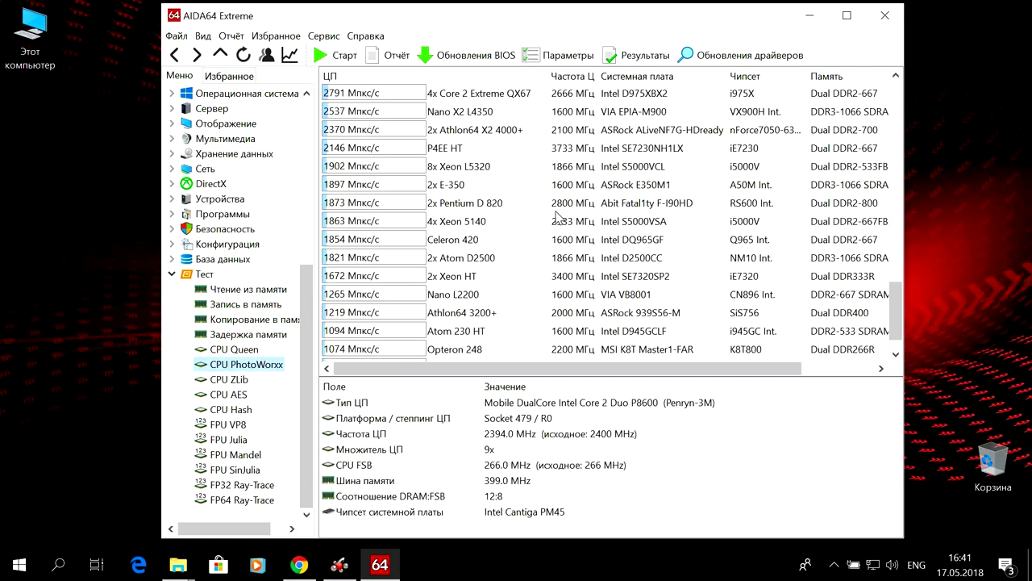
scroll(556, 216, "up", 3)
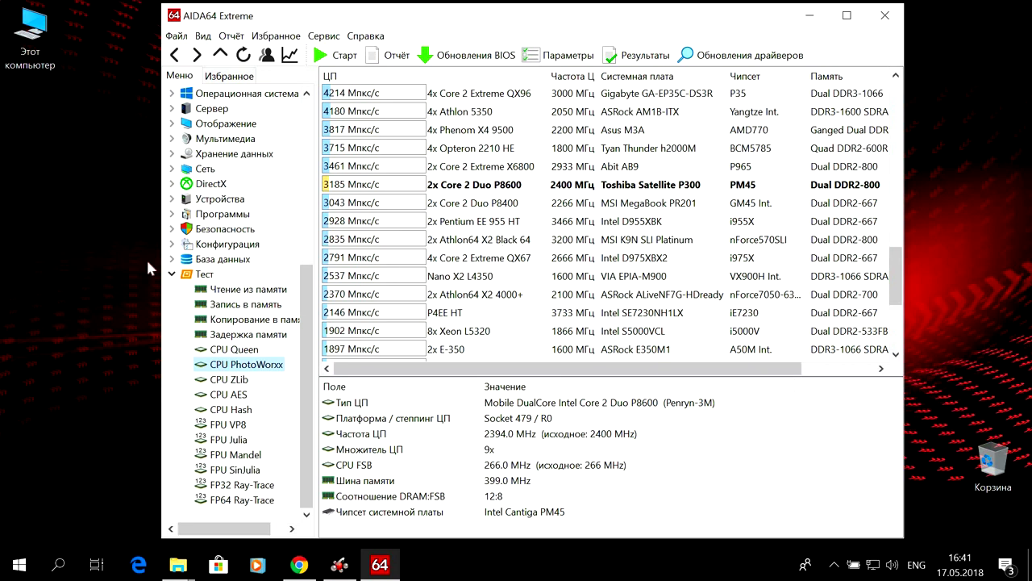
left_click(246, 380)
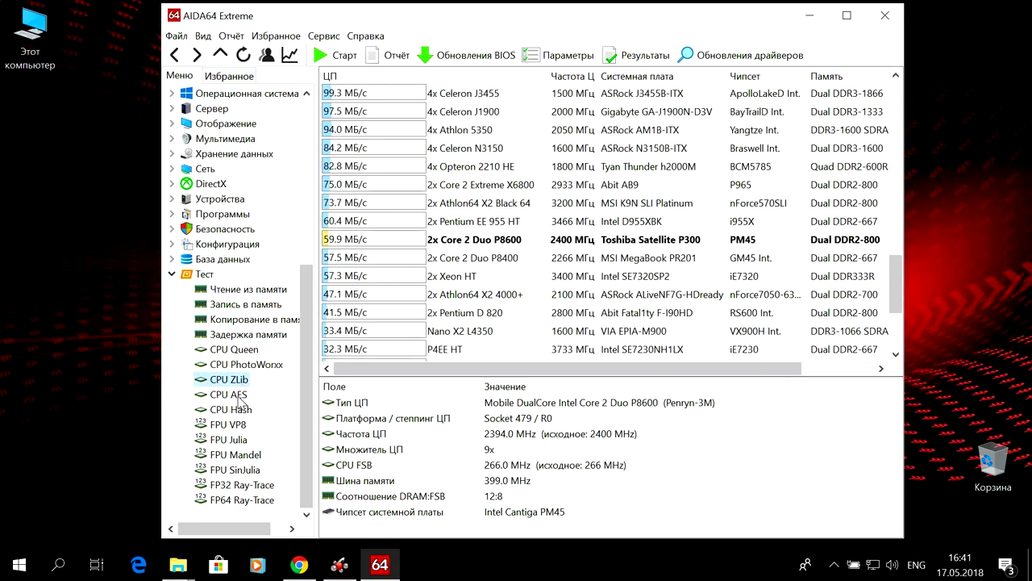
left_click(236, 397)
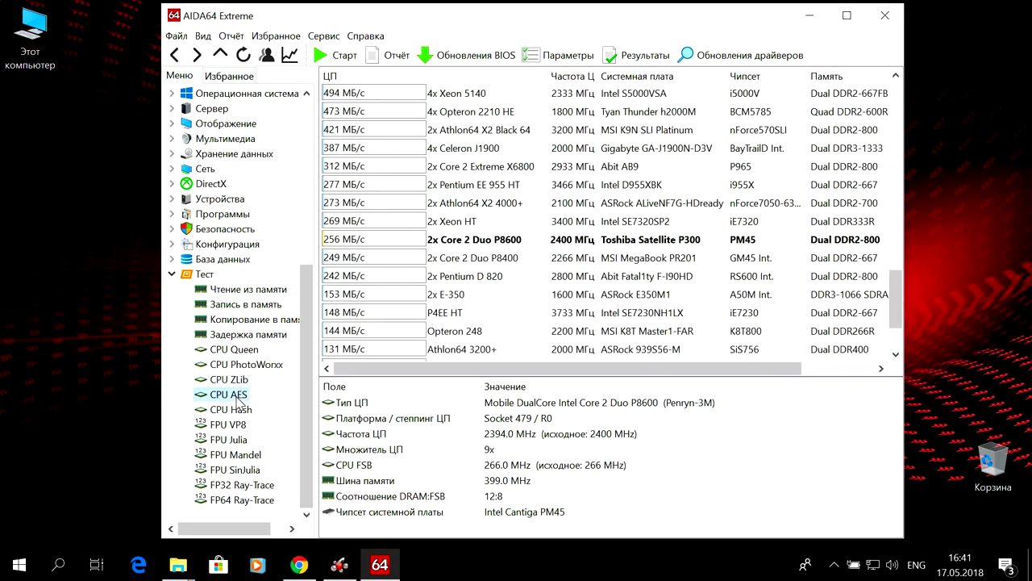
left_click(232, 412)
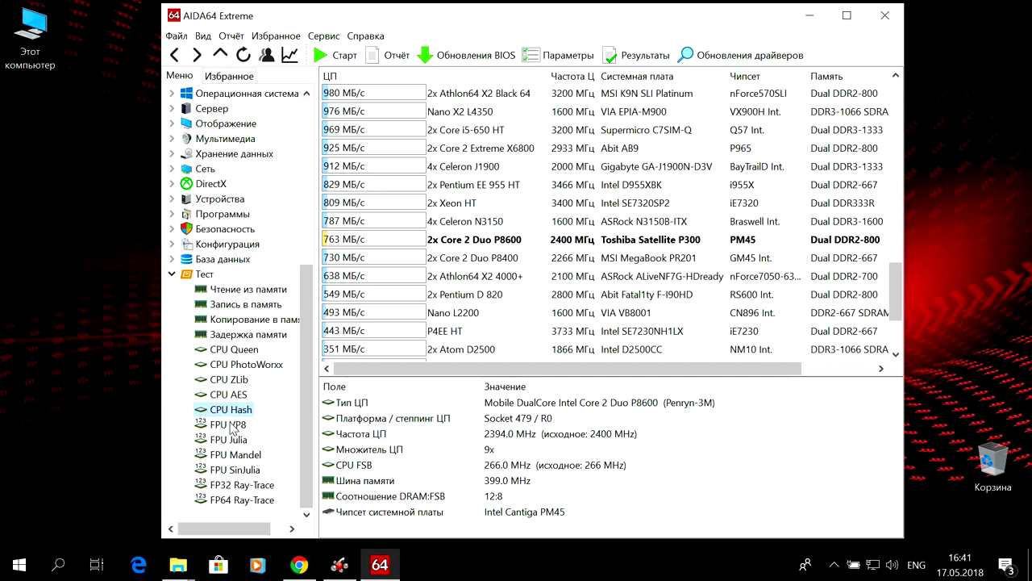
Compare the processor's standing in the FPU VP8, Julia, Mandel, SinJulia, FP32 Ray-Trace and FP64 Ray-Trace rankings.
left_click(231, 426)
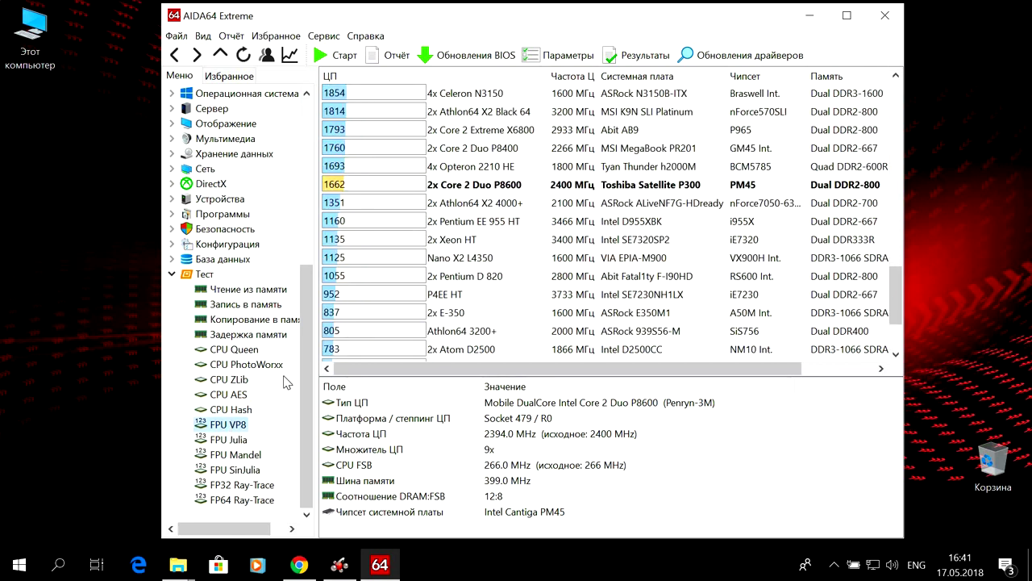
left_click(234, 440)
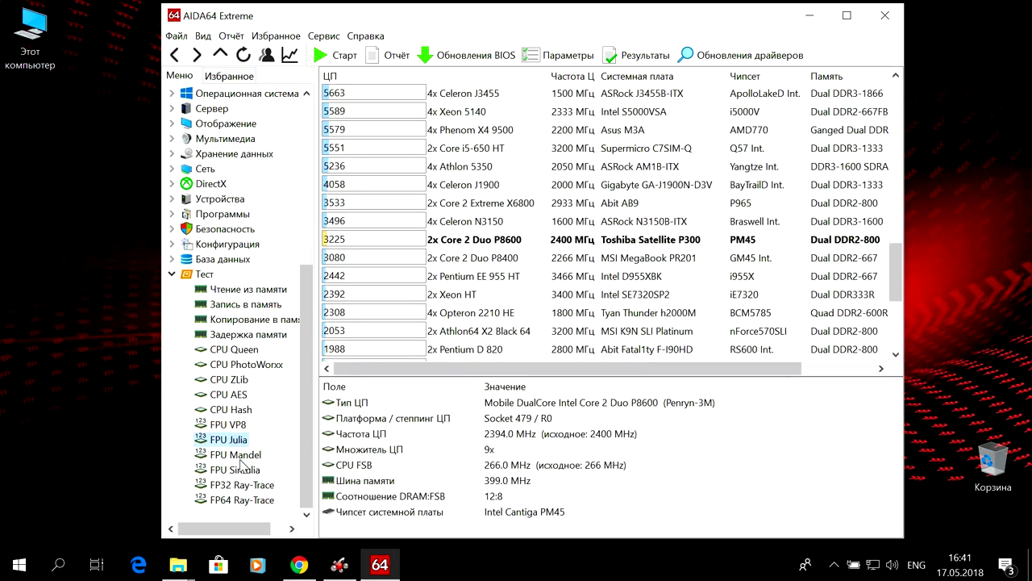
left_click(240, 458)
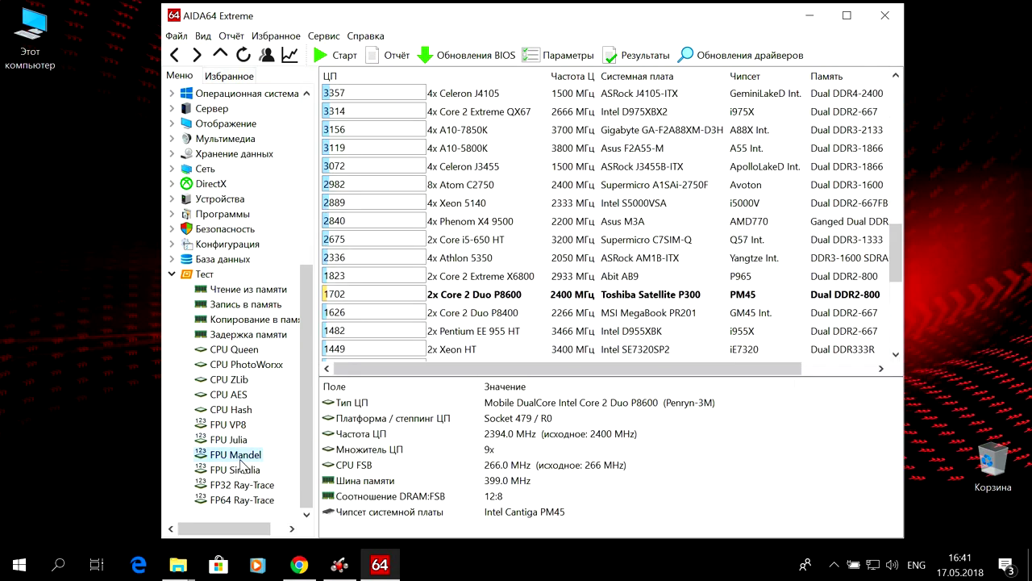
left_click(257, 473)
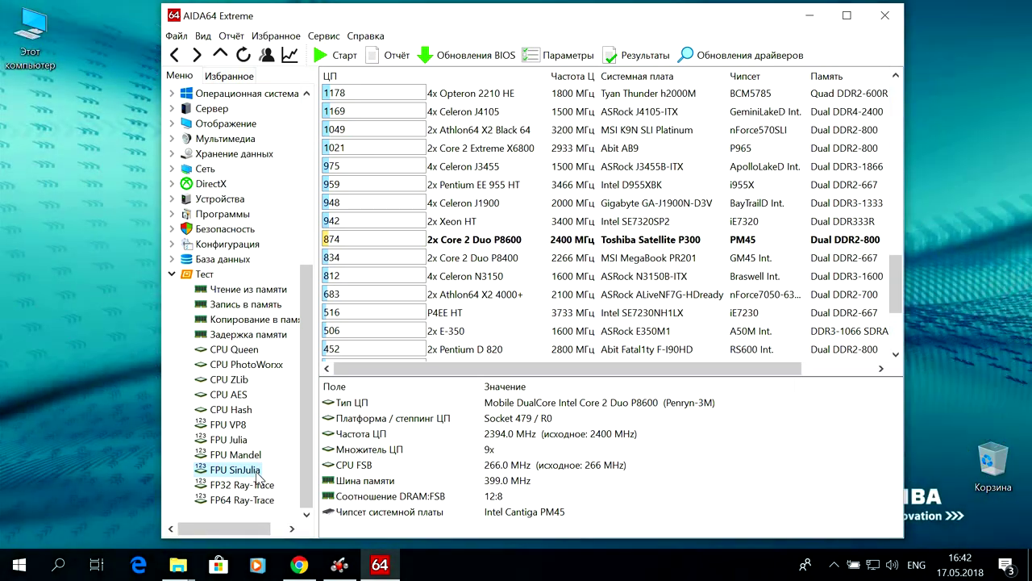
left_click(257, 489)
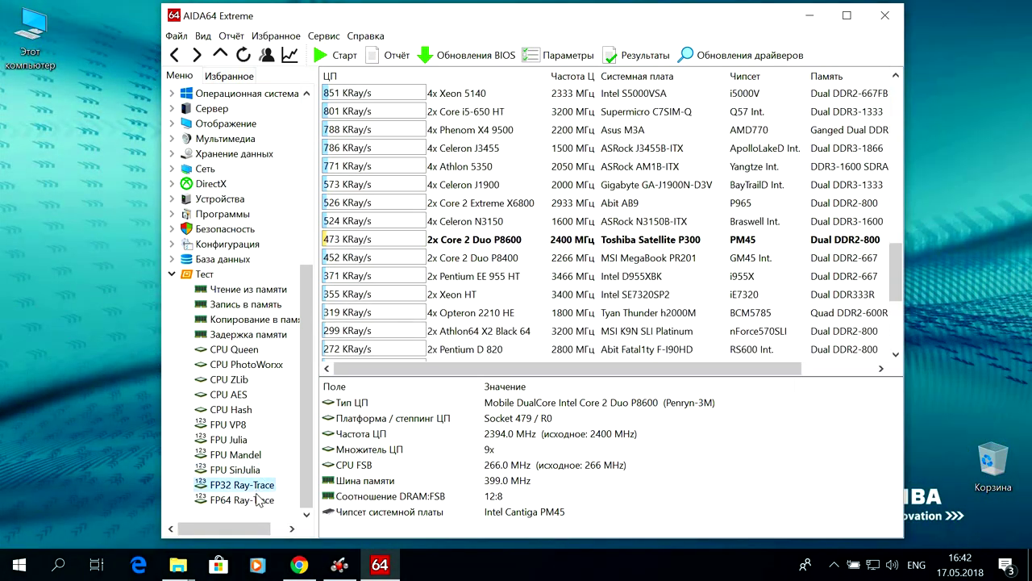
left_click(260, 503)
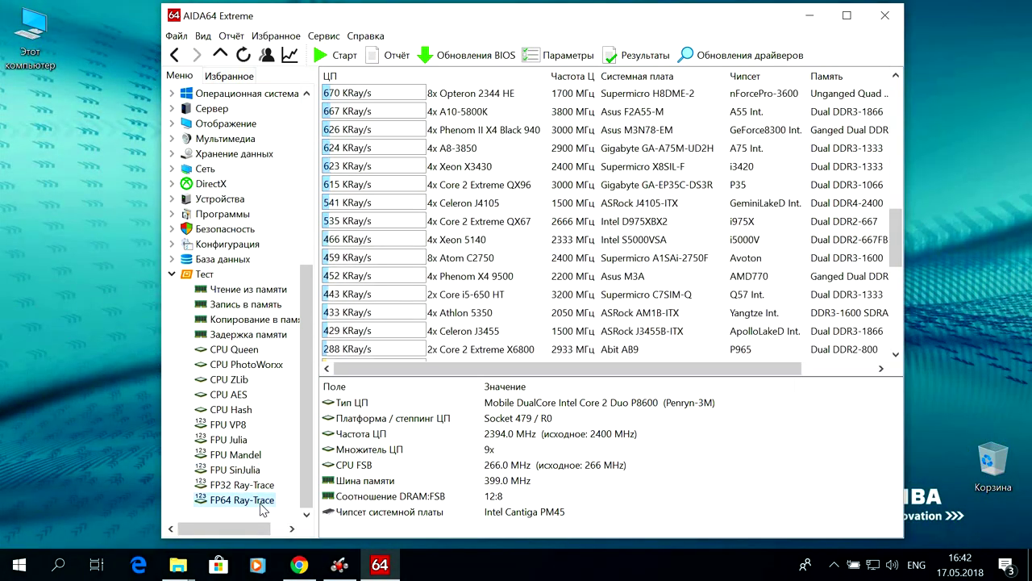
scroll(724, 237, "down", 6)
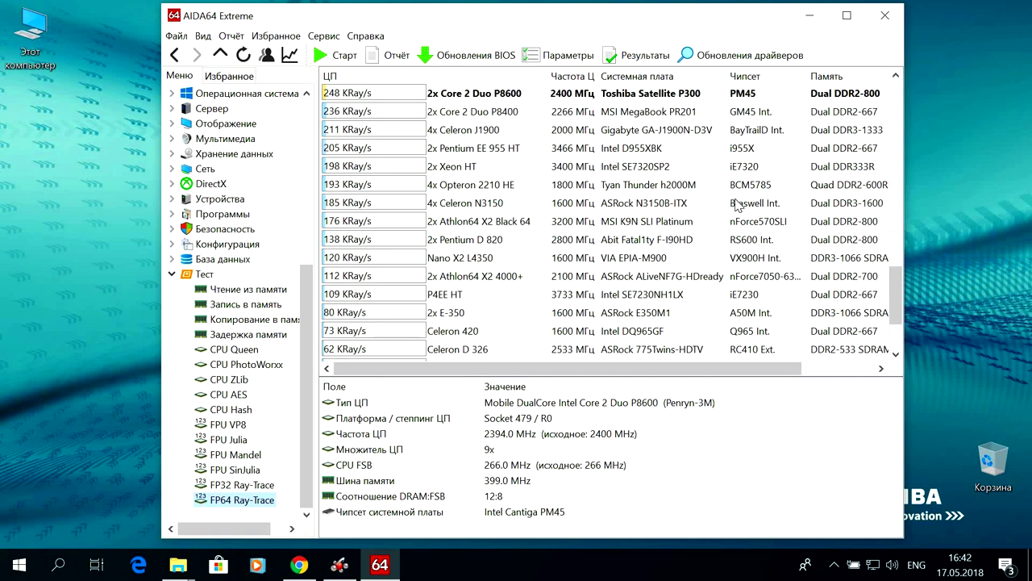